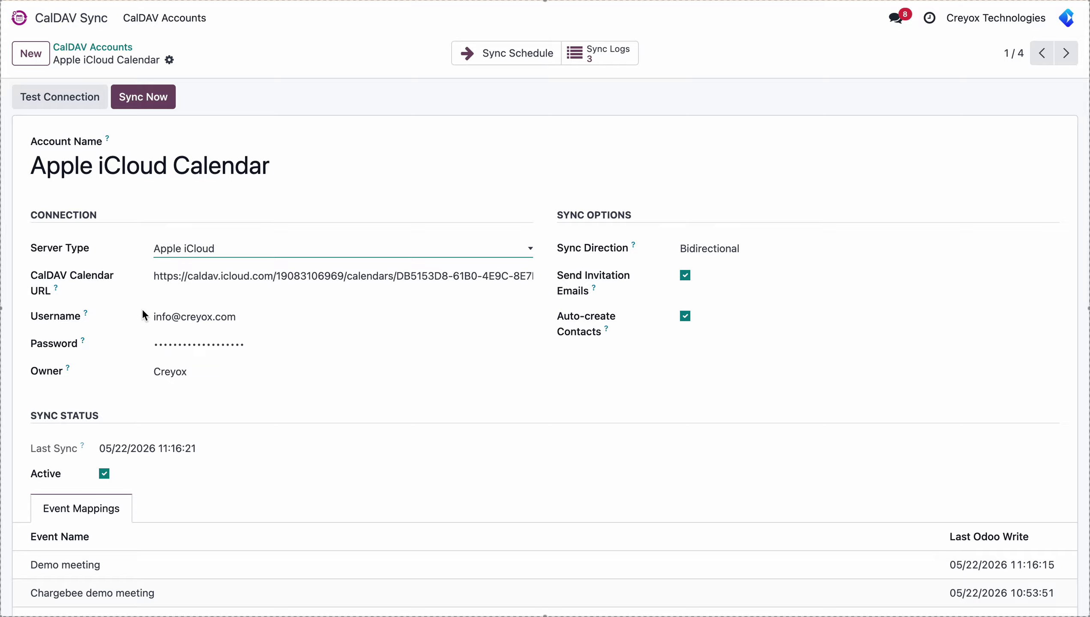
Confirm the iCloud calendar connection works with Test Connection
click(74, 103)
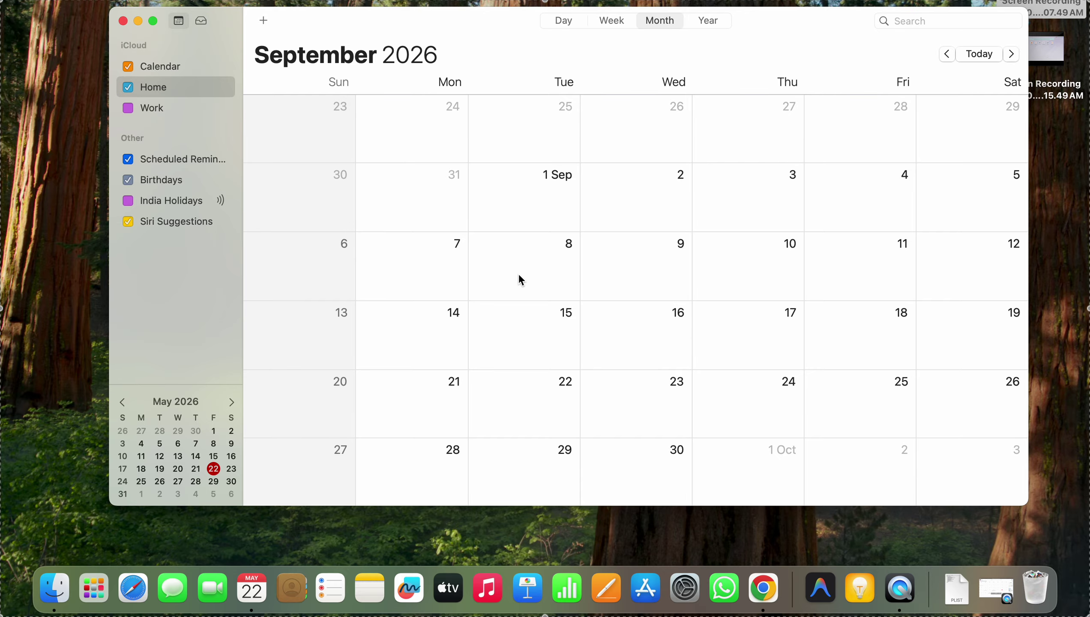
Create a new Apple Calendar event titled 'Demo meeting'
click(269, 25)
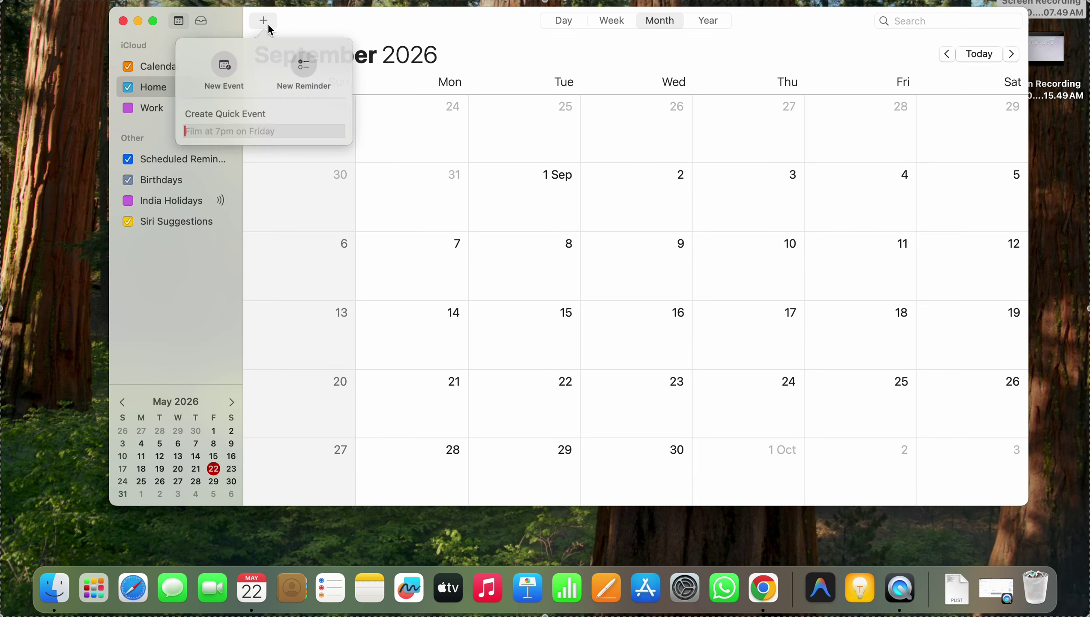
click(219, 69)
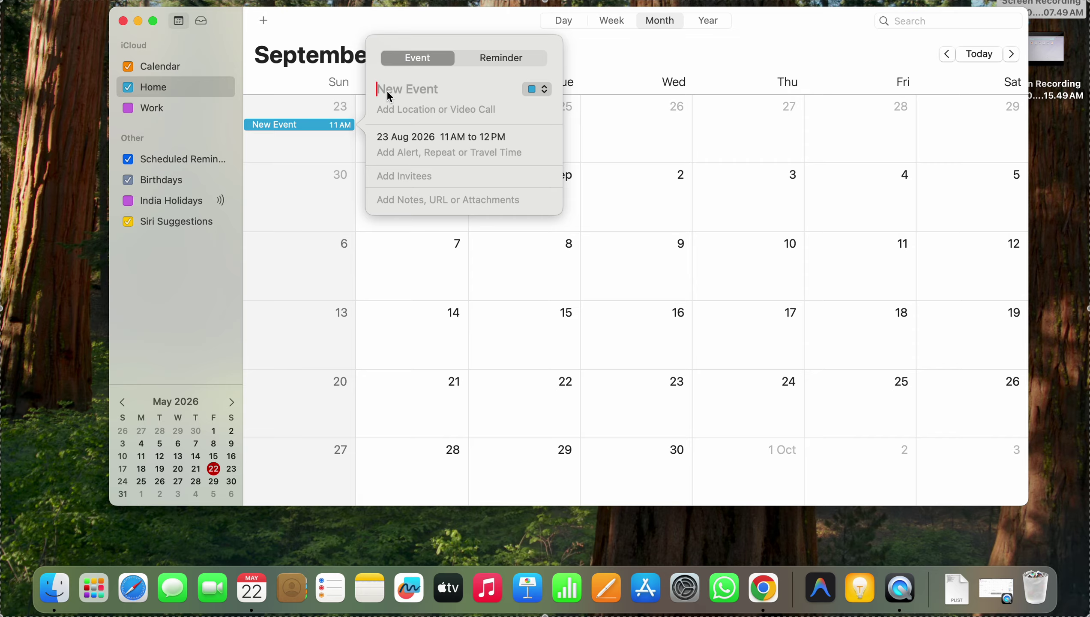
text(Demo me)
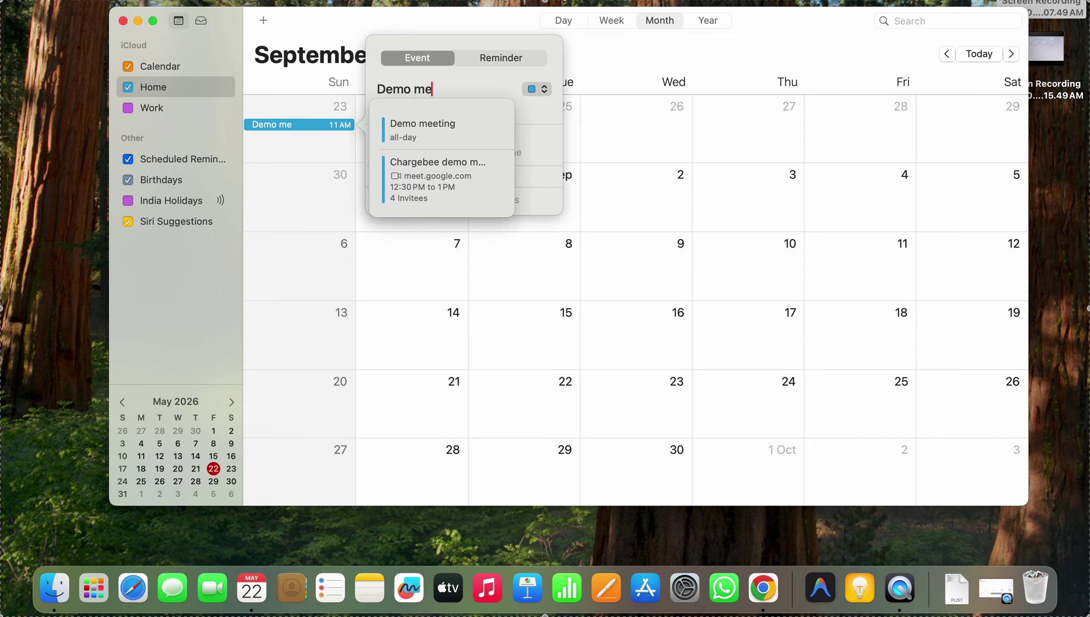
text(eting)
click(470, 139)
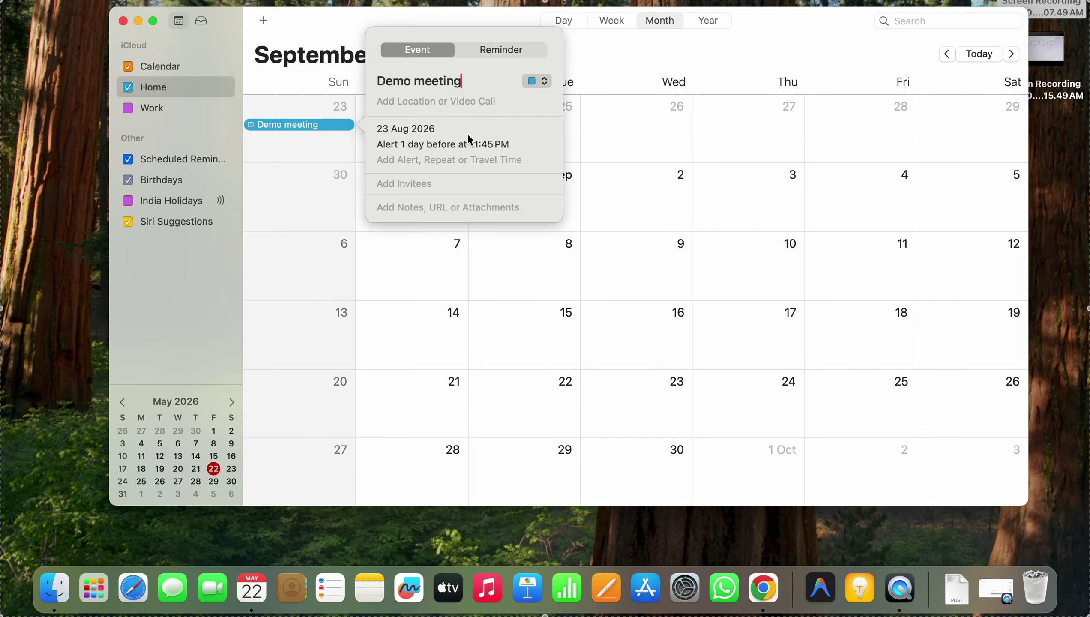
Move the event to Thursday 10 September 2026 as a timed 12:00–1:00 PM meeting
click(404, 129)
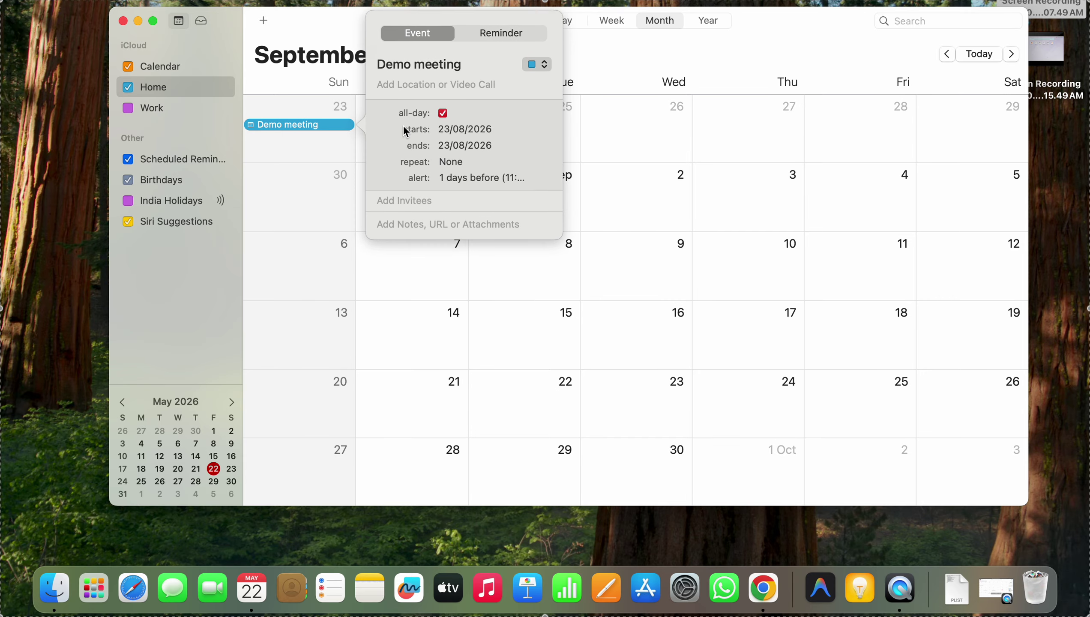
click(456, 130)
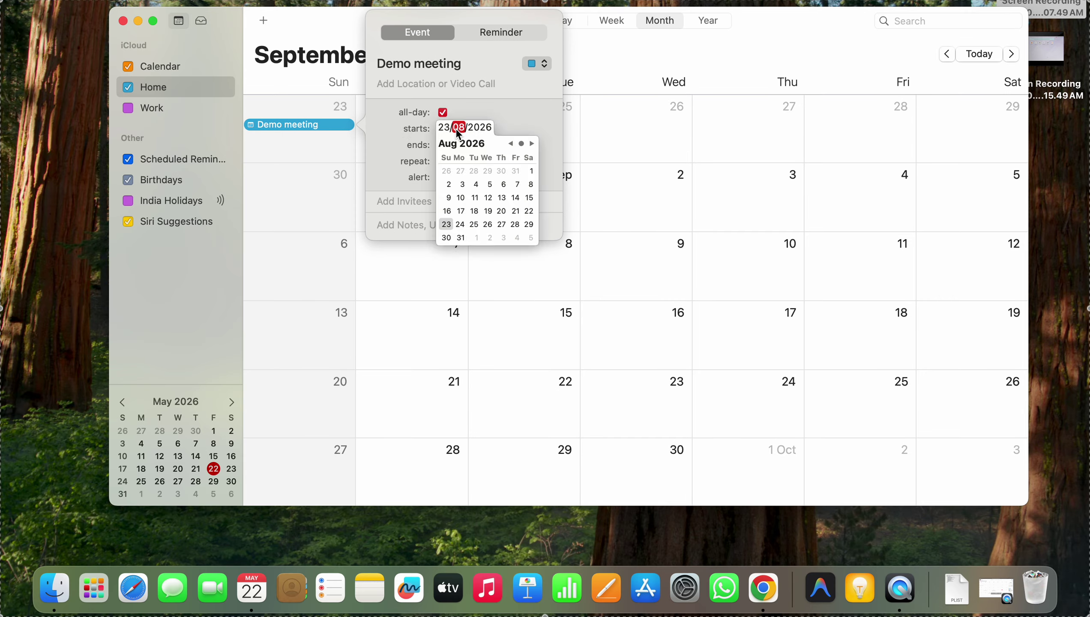
click(532, 144)
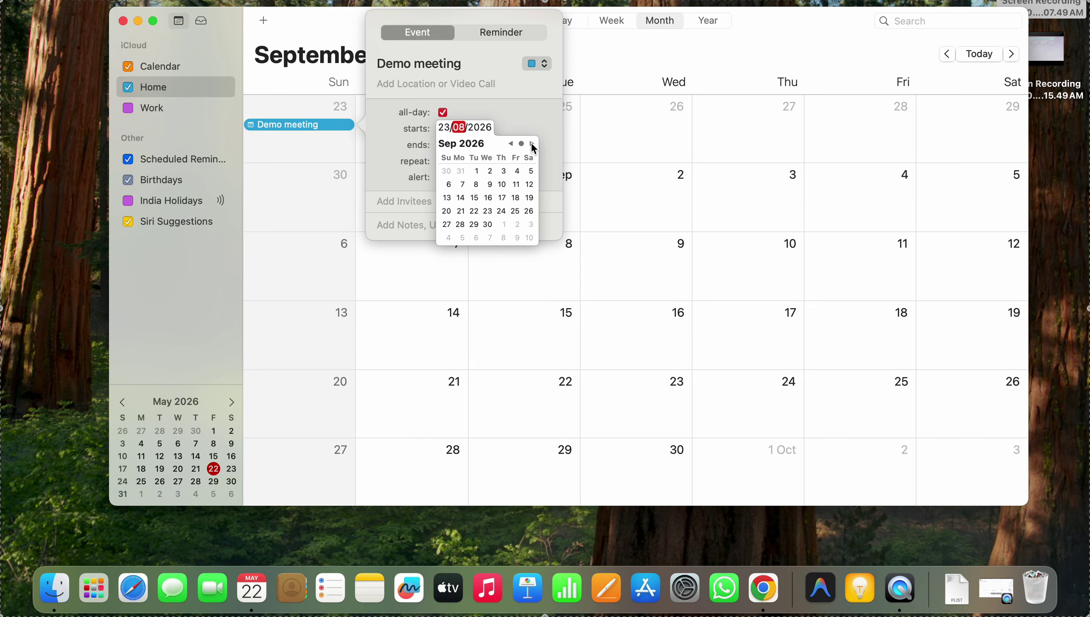
click(501, 185)
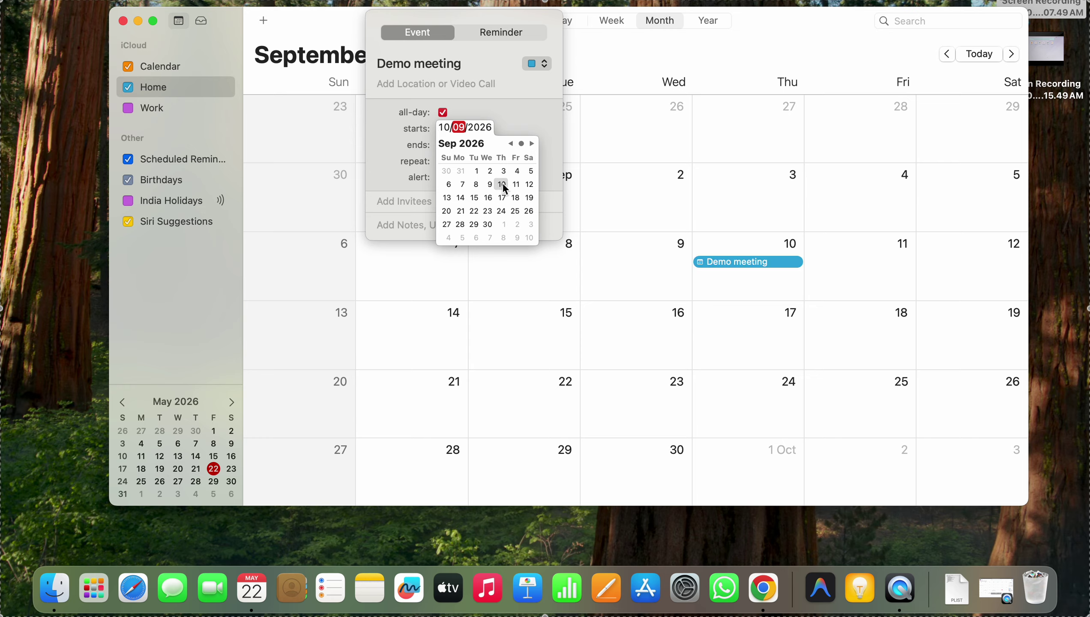
click(503, 103)
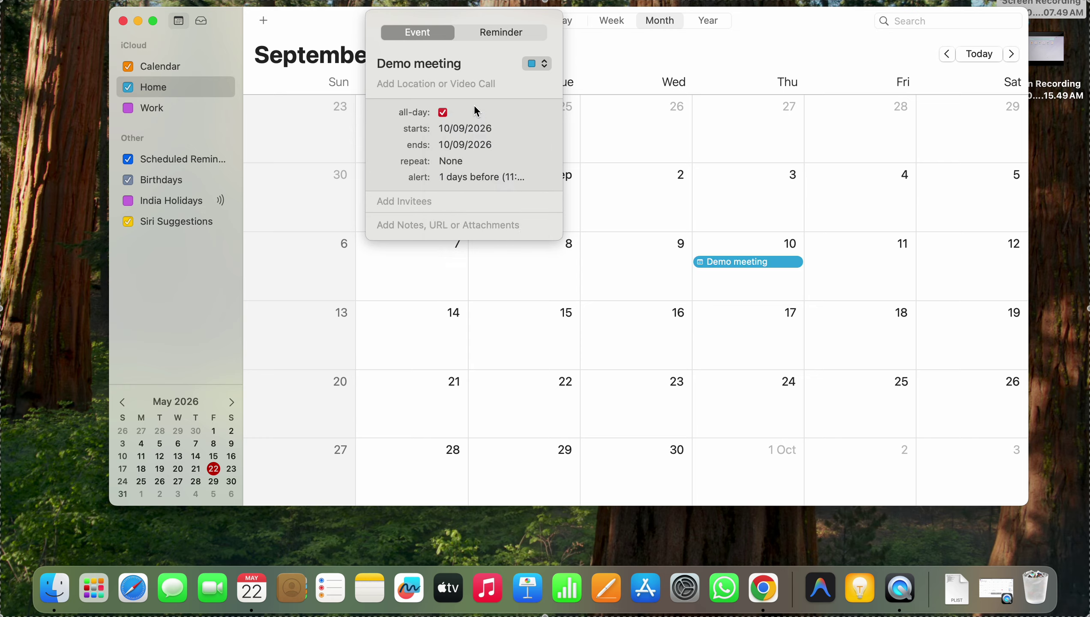
click(443, 114)
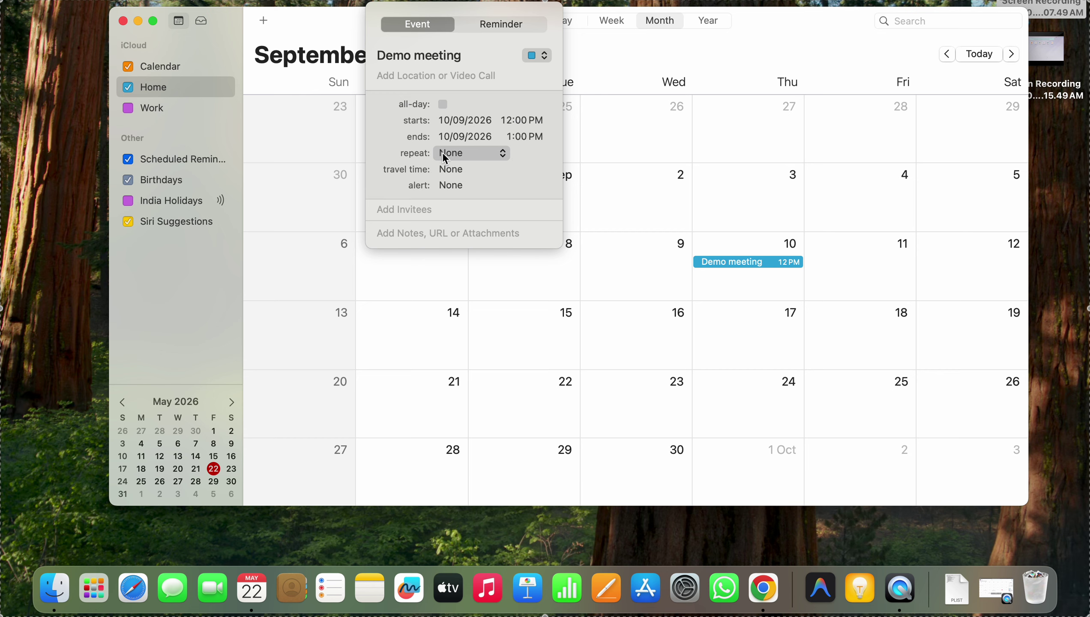
click(717, 278)
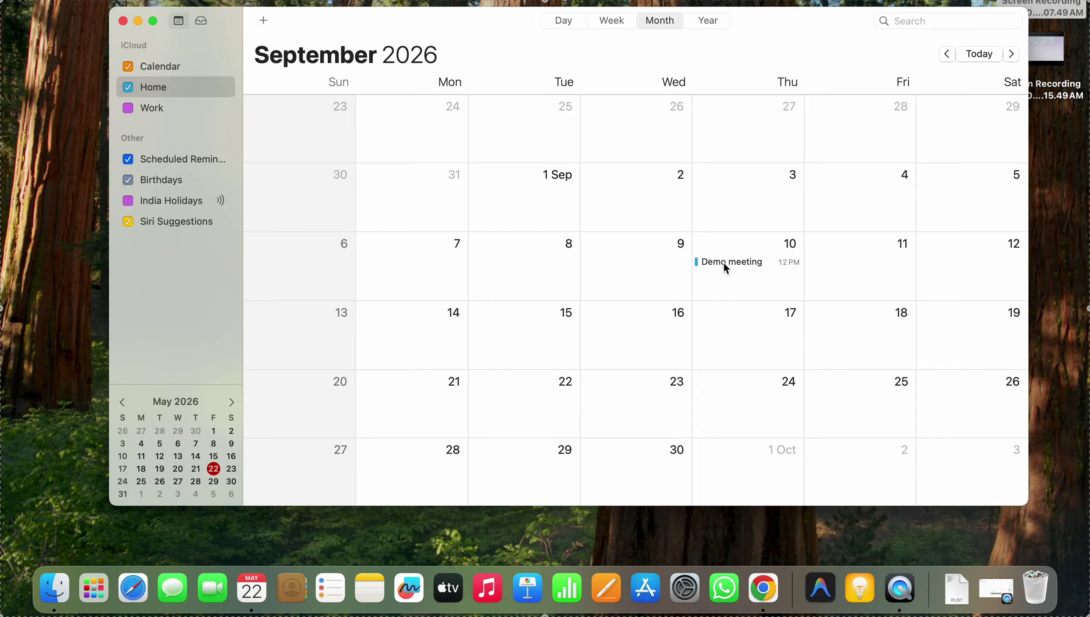
key(ctrl+Right)
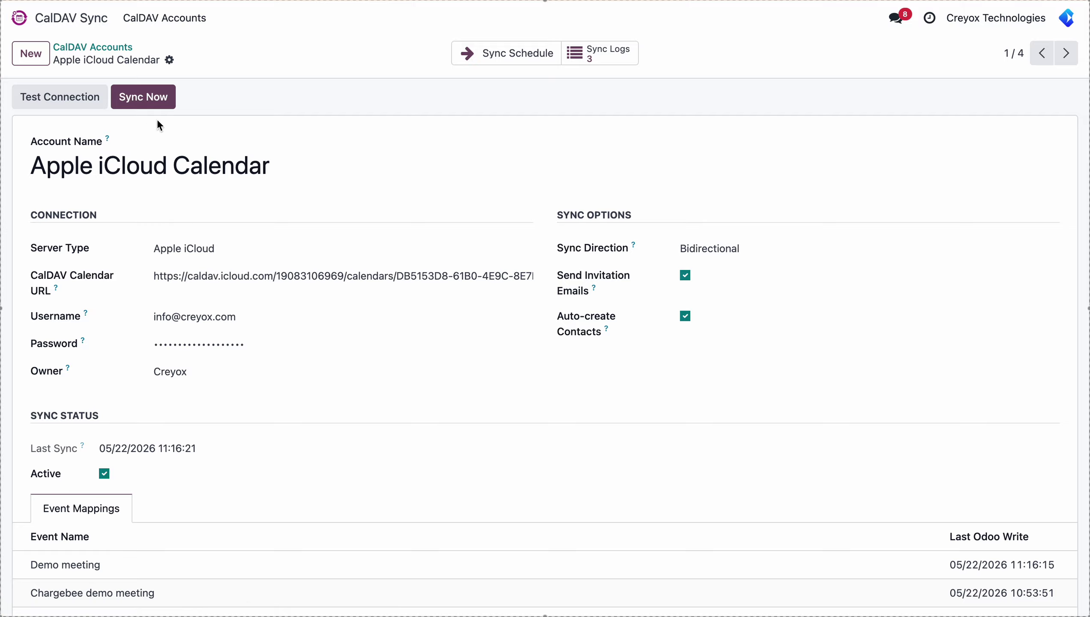
Sync the Apple iCloud Calendar account now: 4 pushed, 1 pulled, 0 deleted
click(154, 102)
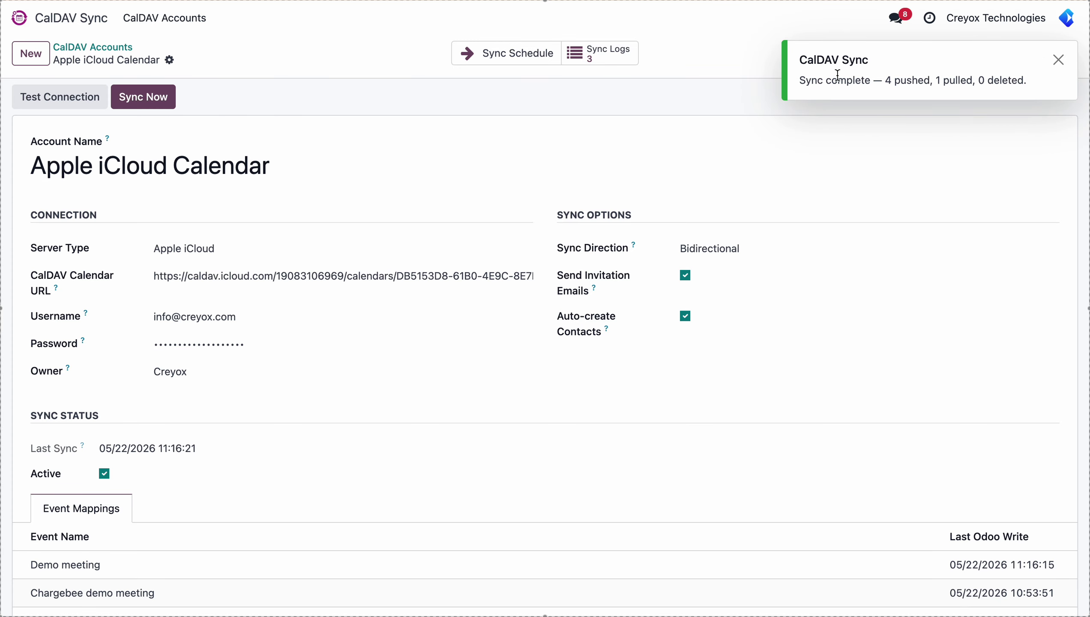
Open Odoo Calendar, advance to September 2026 and open the 10 September Demo meeting
click(75, 18)
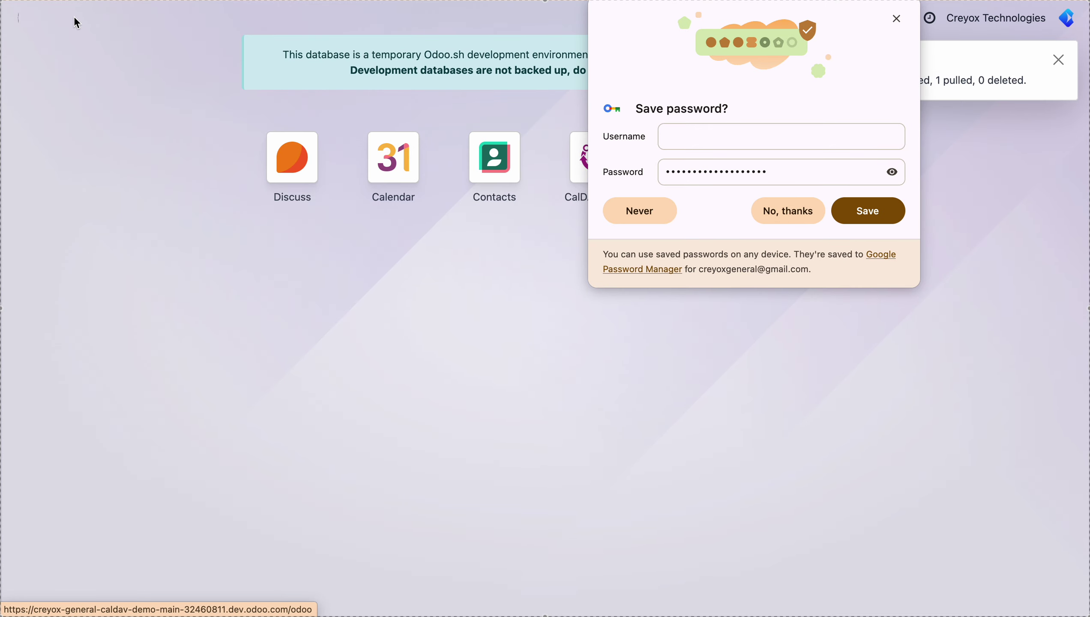
click(768, 205)
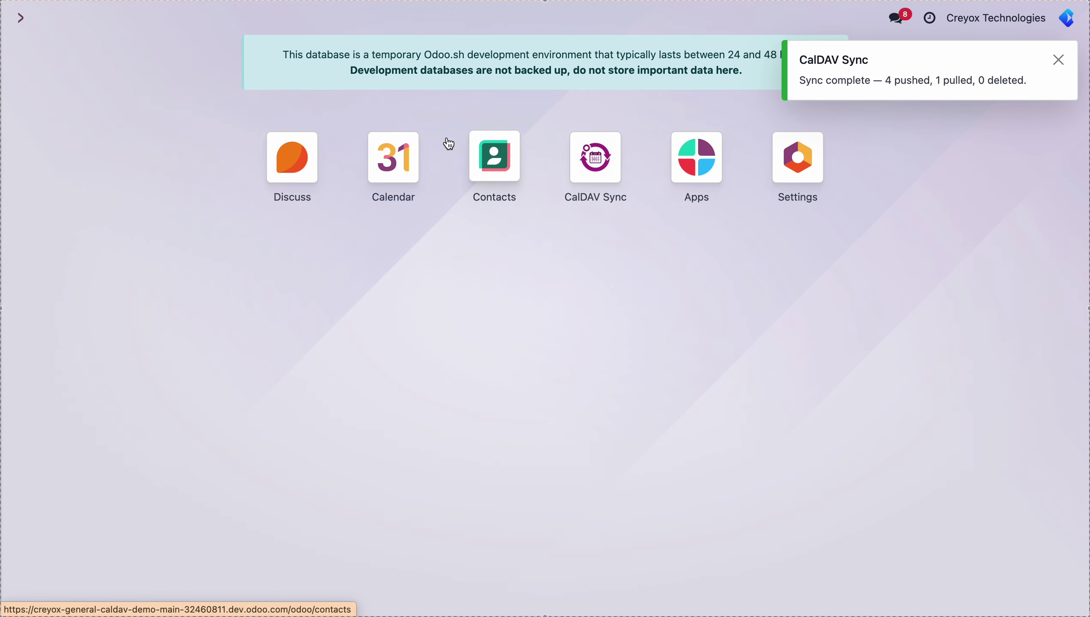
click(399, 160)
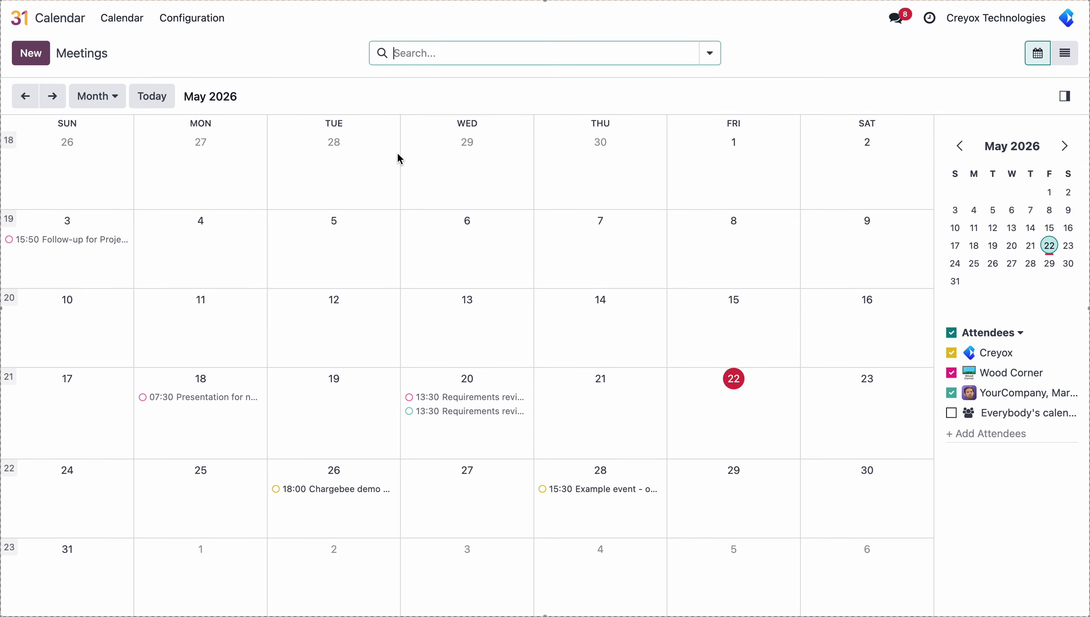
click(54, 102)
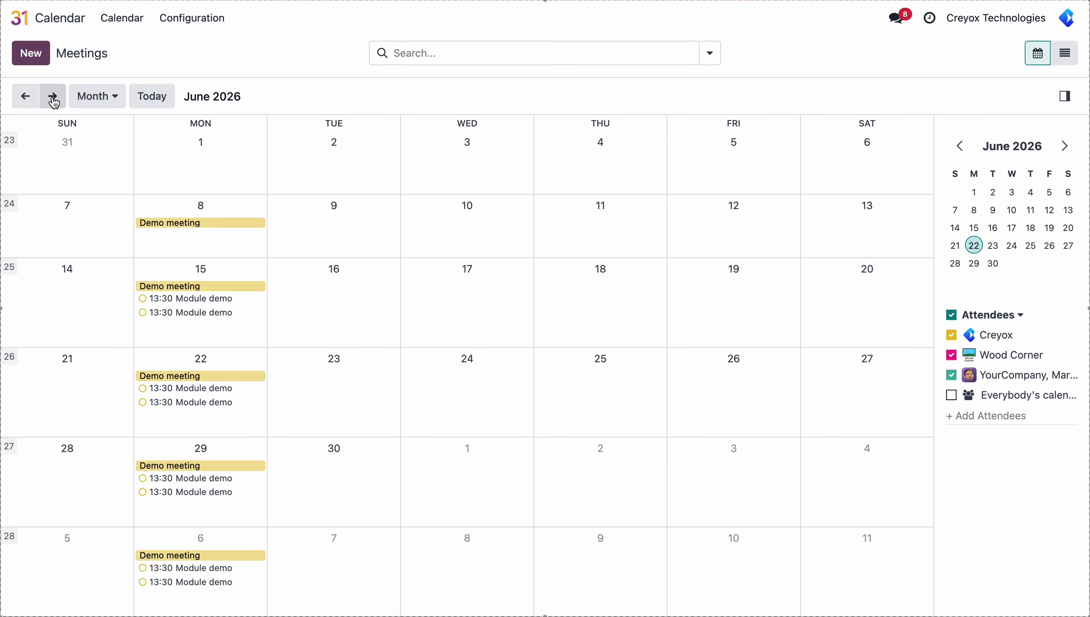
click(54, 102)
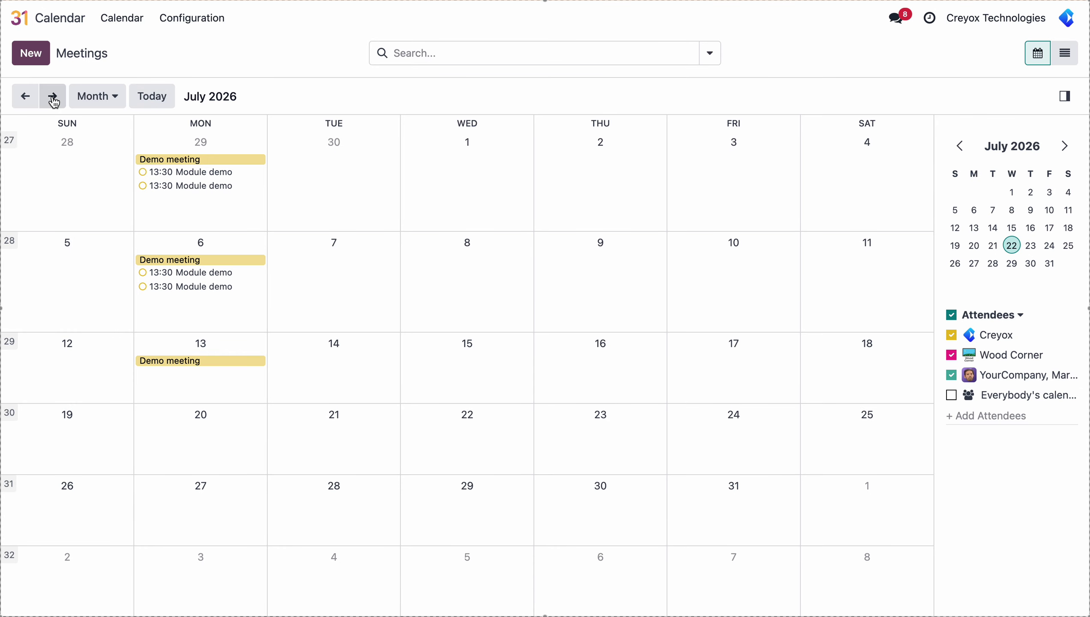
click(54, 102)
click(54, 102)
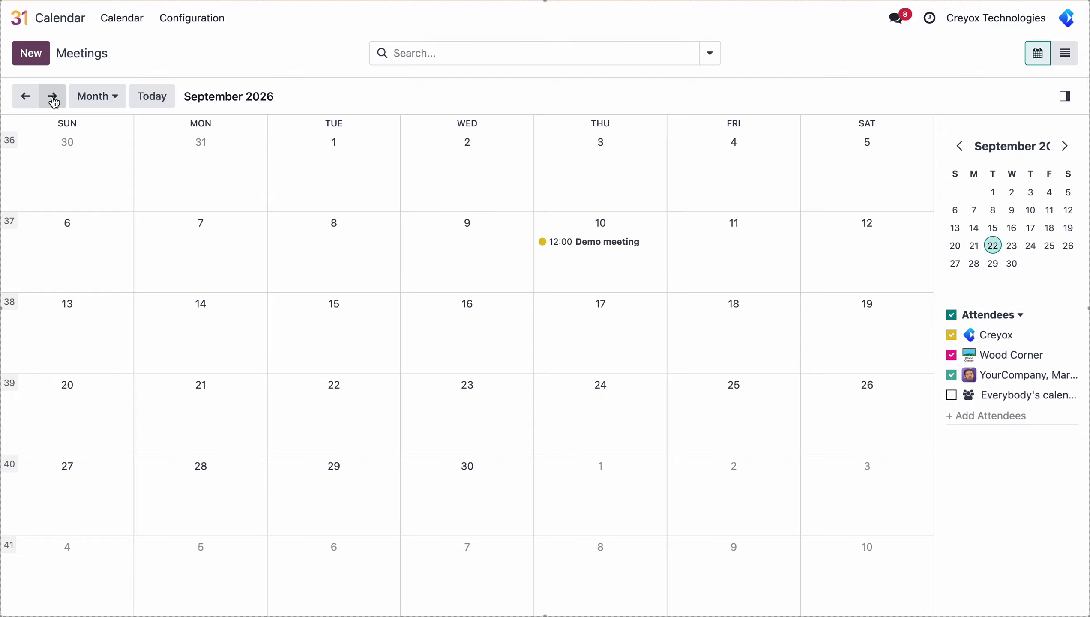
click(581, 248)
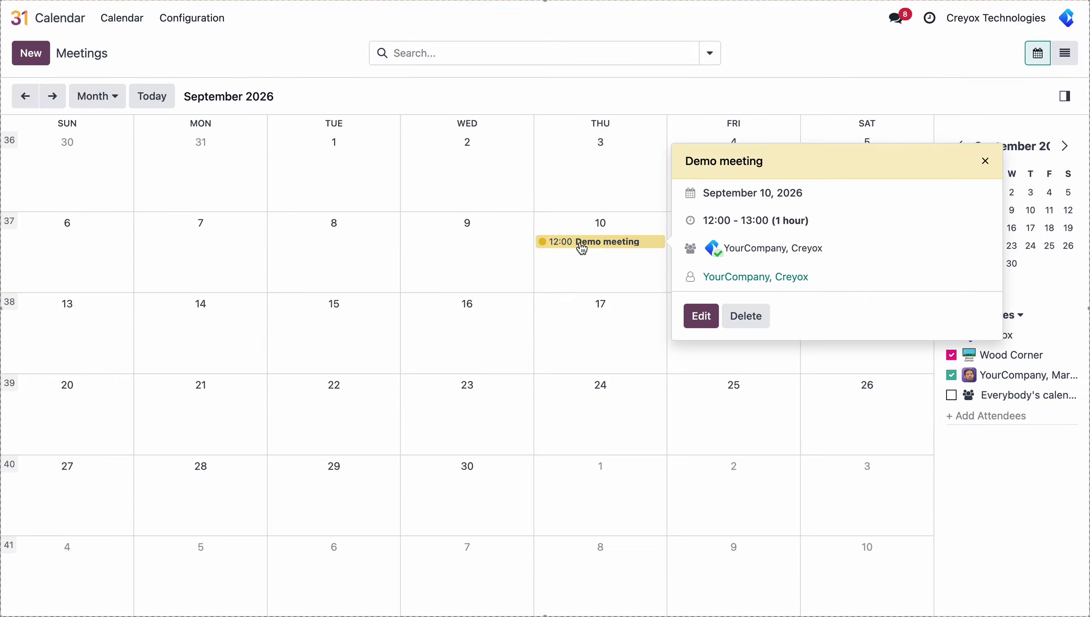
Reschedule the Demo meeting to 13:00–15:00 on 10 September 2026 and save it
click(701, 314)
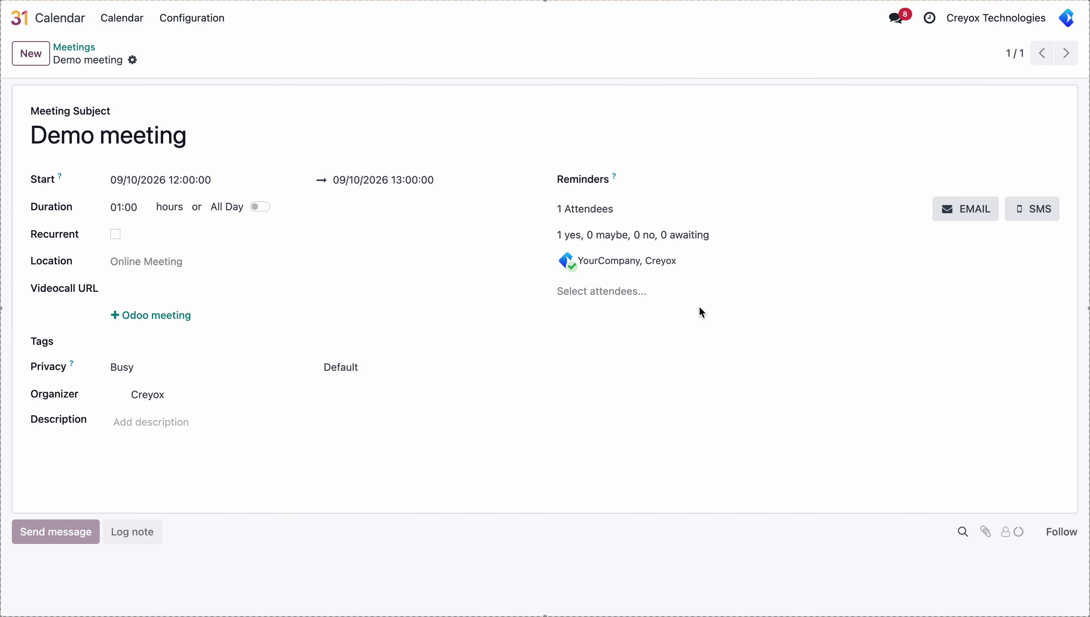
click(206, 181)
click(168, 469)
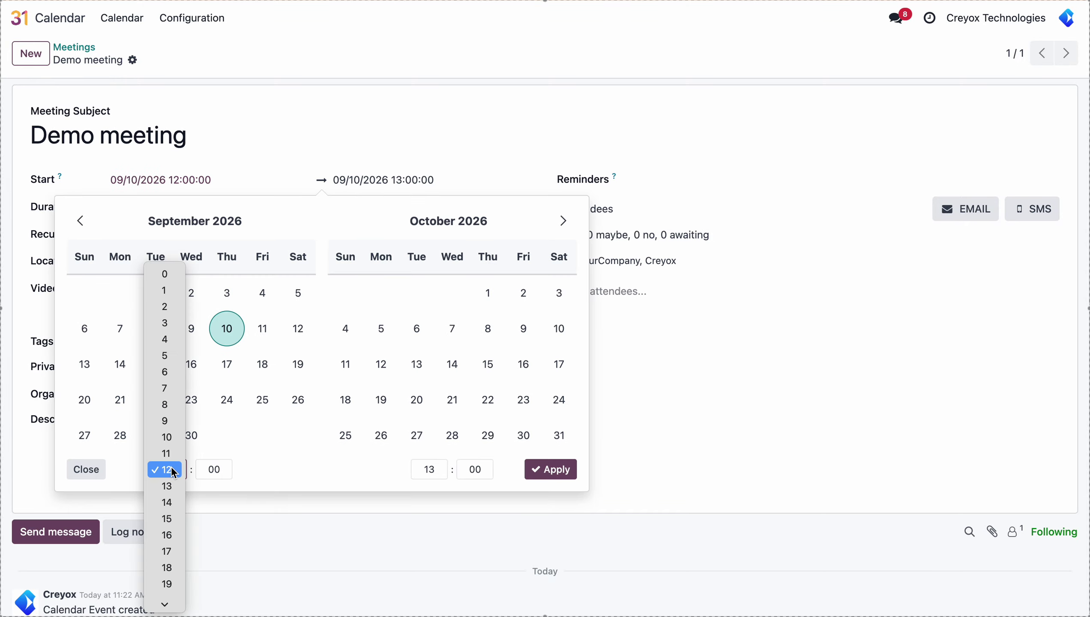
click(171, 491)
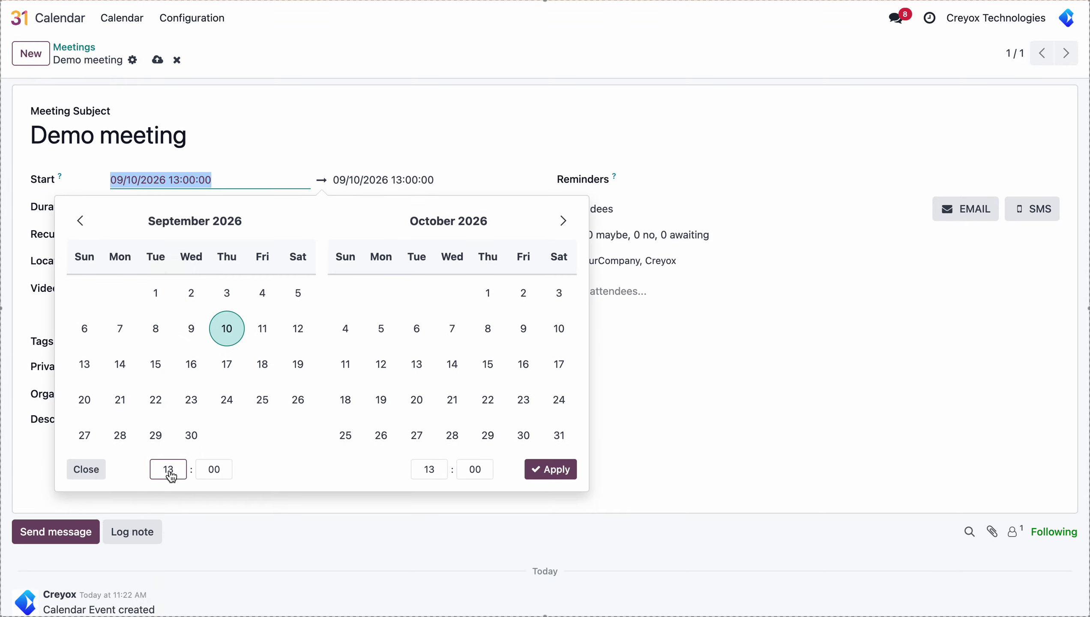
click(418, 473)
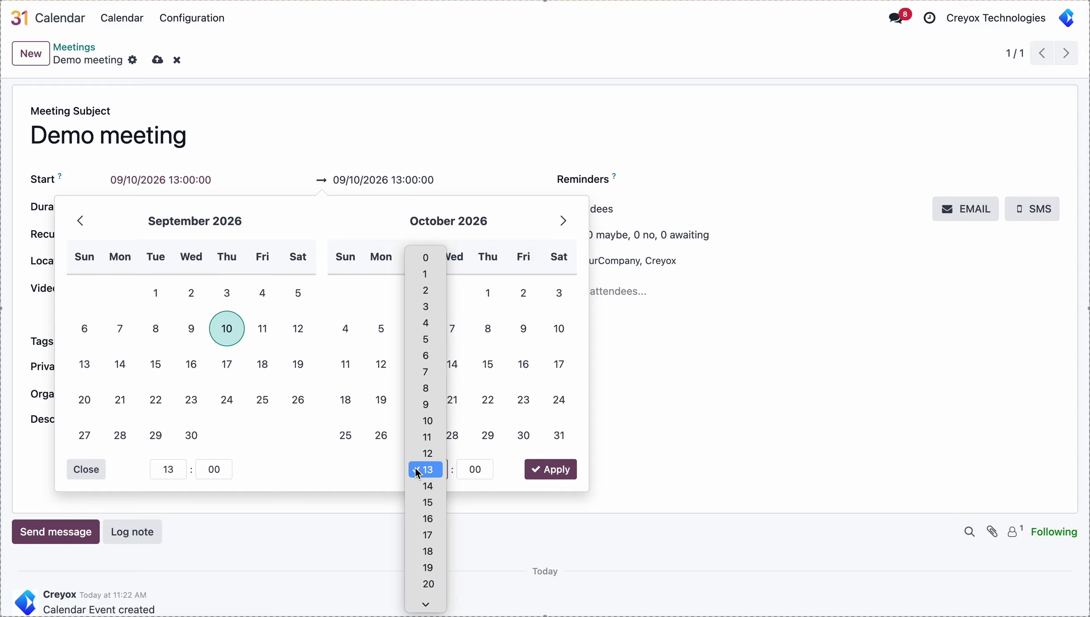
click(426, 503)
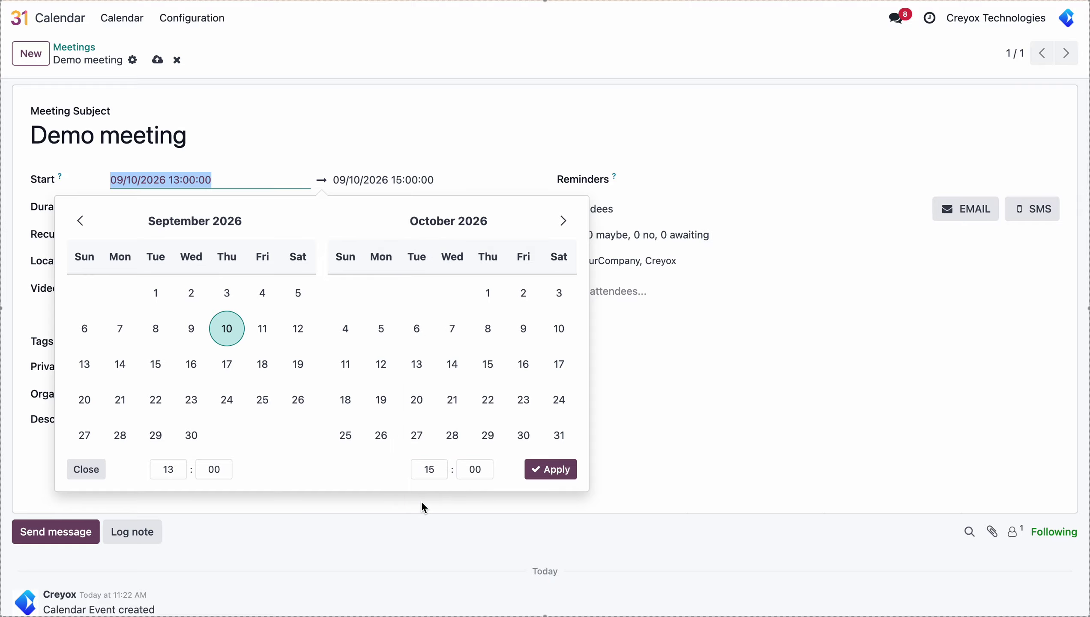
click(536, 471)
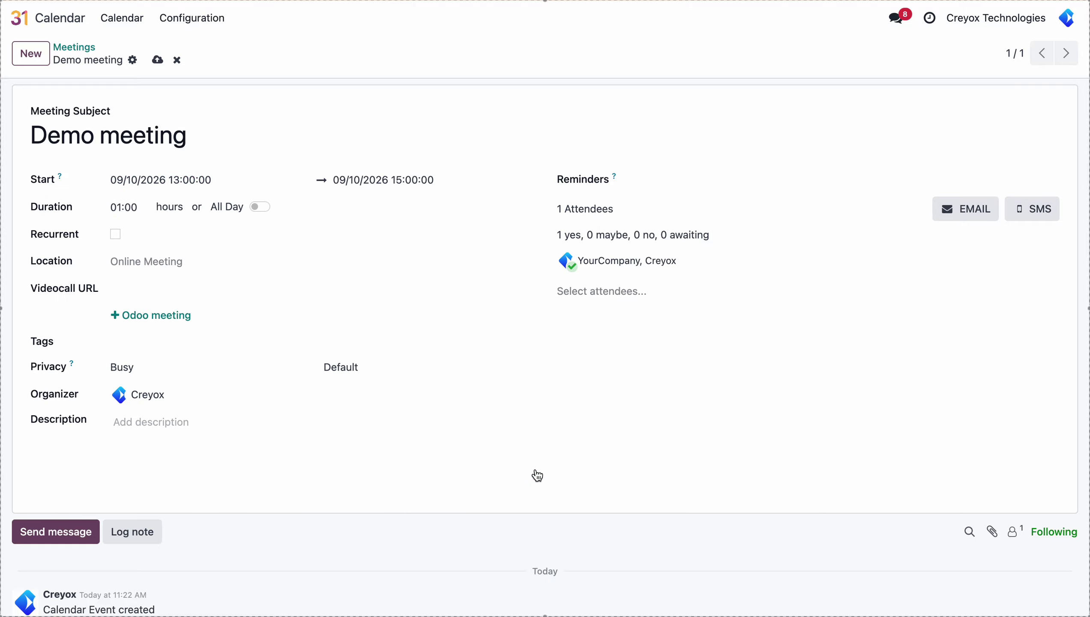
click(154, 60)
From the CalDAV Sync app, sync the Apple iCloud Calendar account, pushing 2 events
click(20, 19)
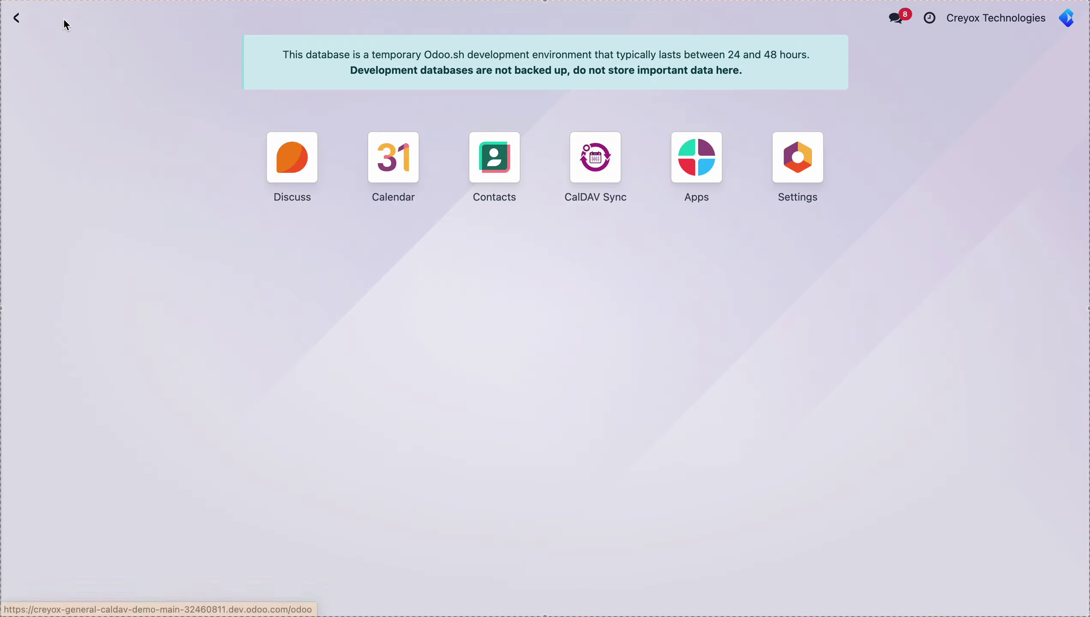
click(594, 180)
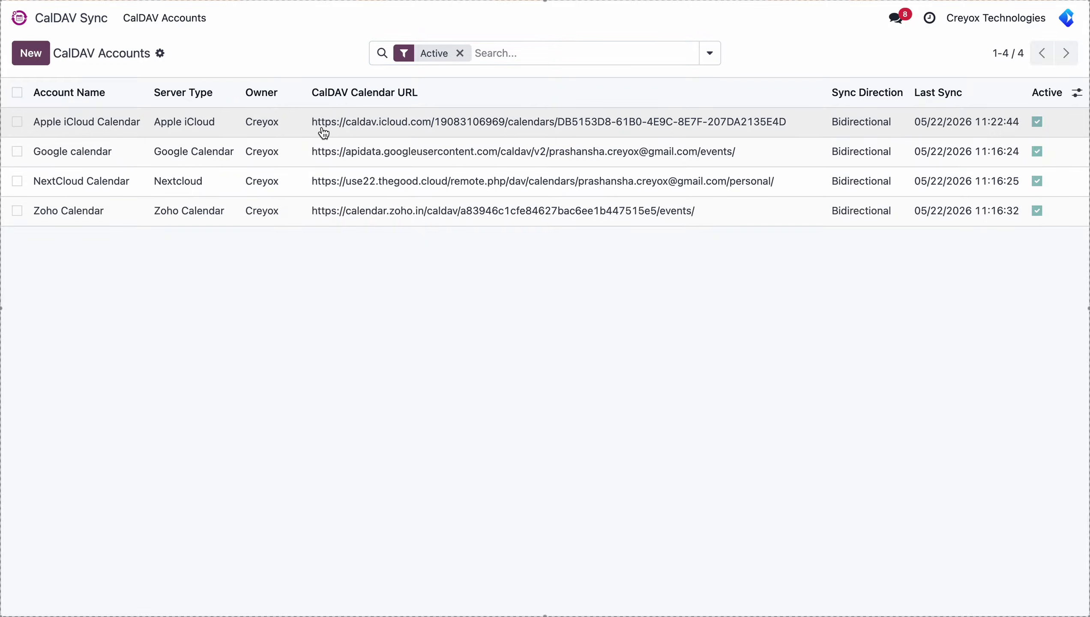
click(322, 129)
click(148, 96)
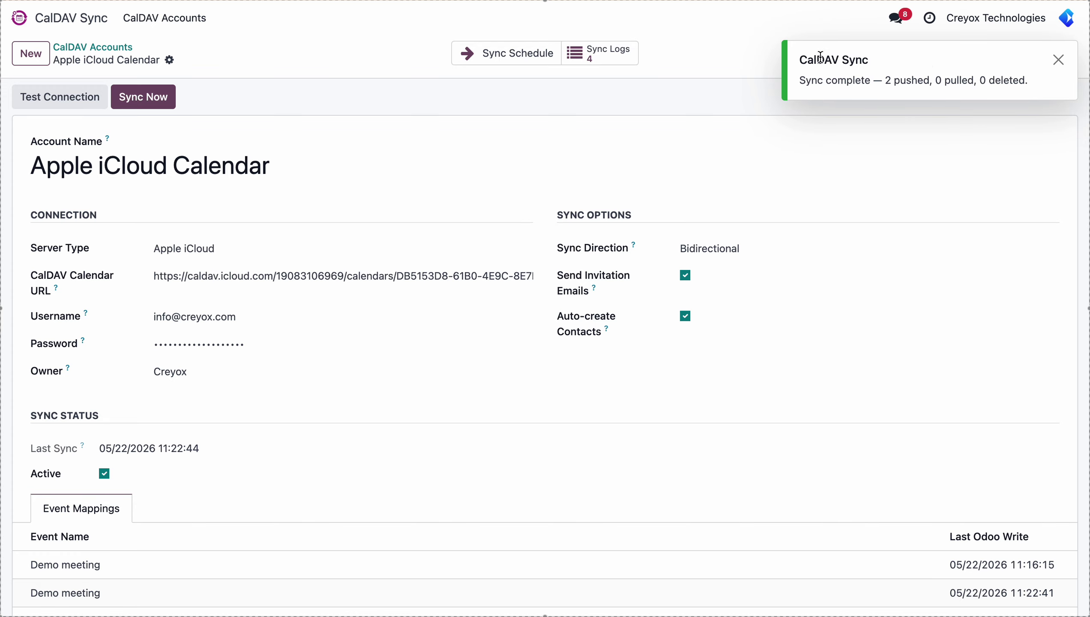
Retitle Apple Calendar's 10 September 1–3 PM event to 'Demo meeting with my client'
key(super+Tab)
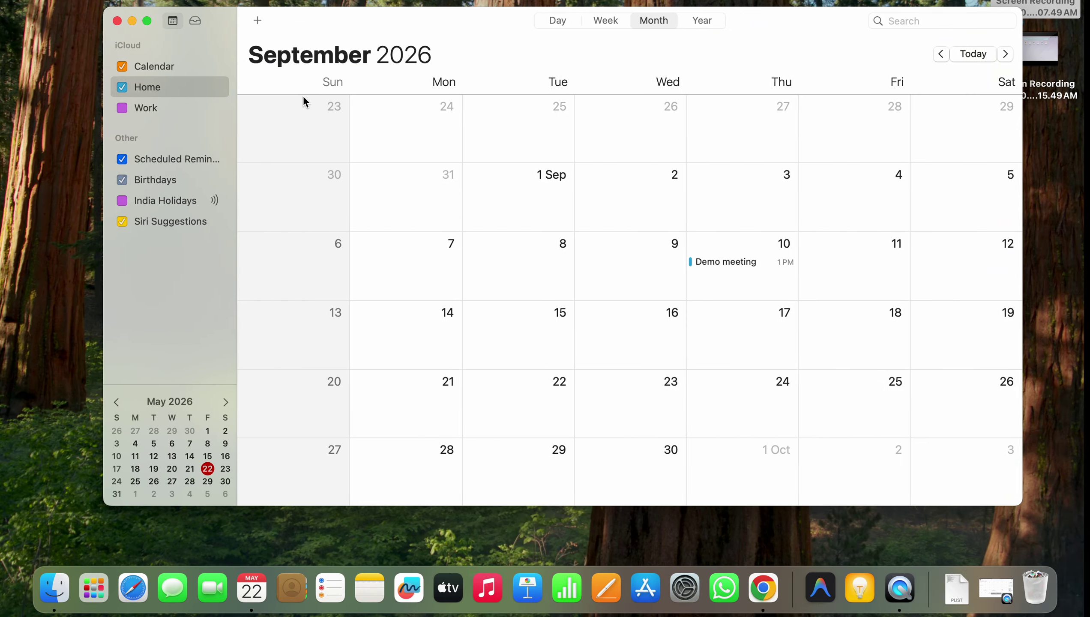
click(744, 264)
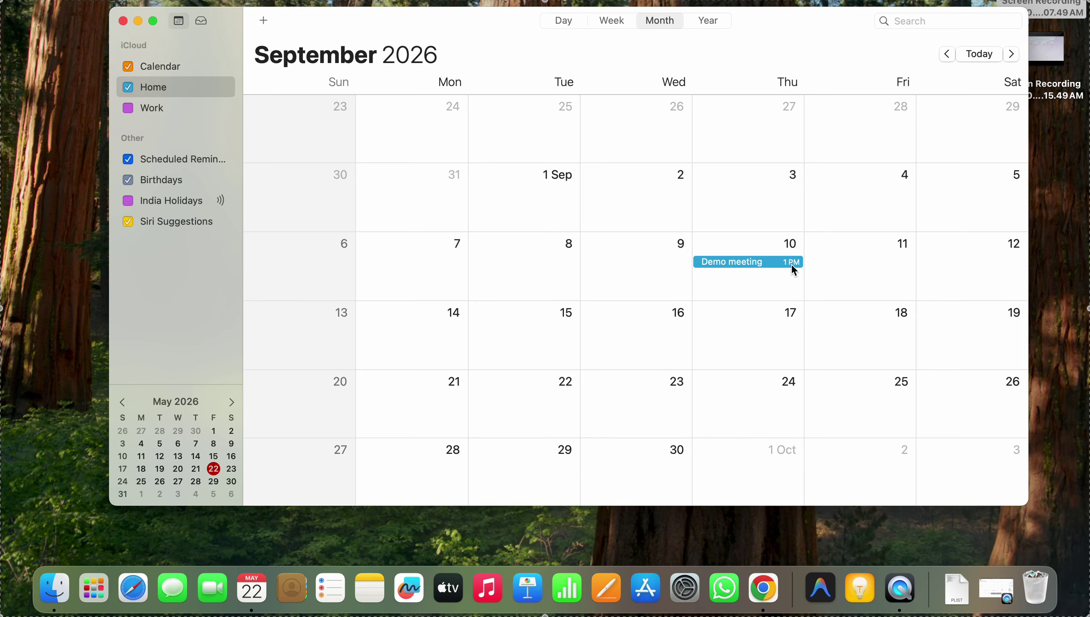
click(762, 245)
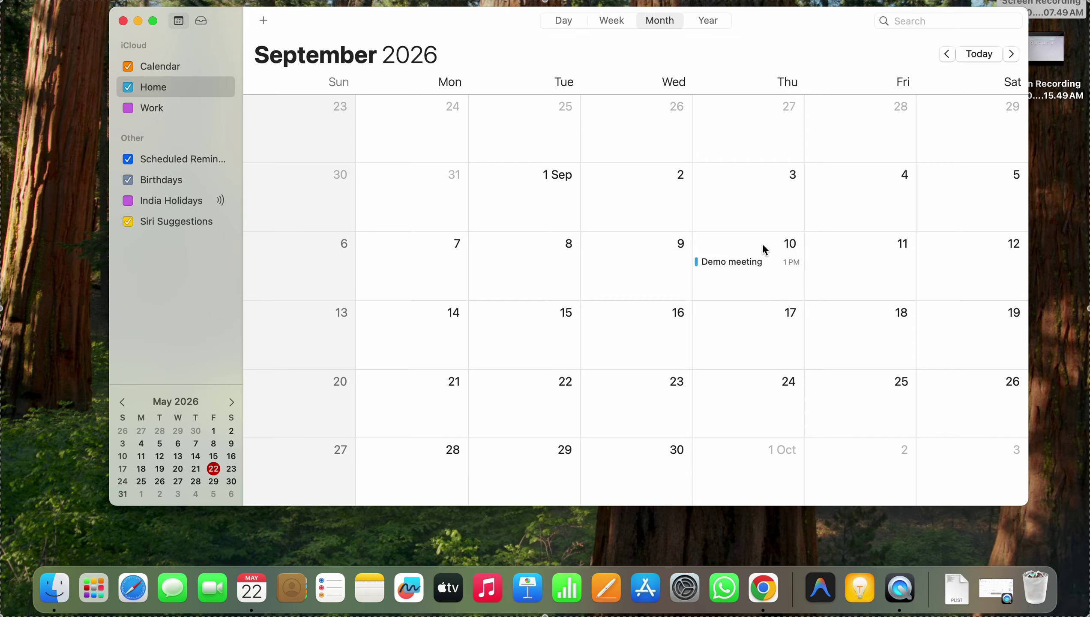
click(748, 265)
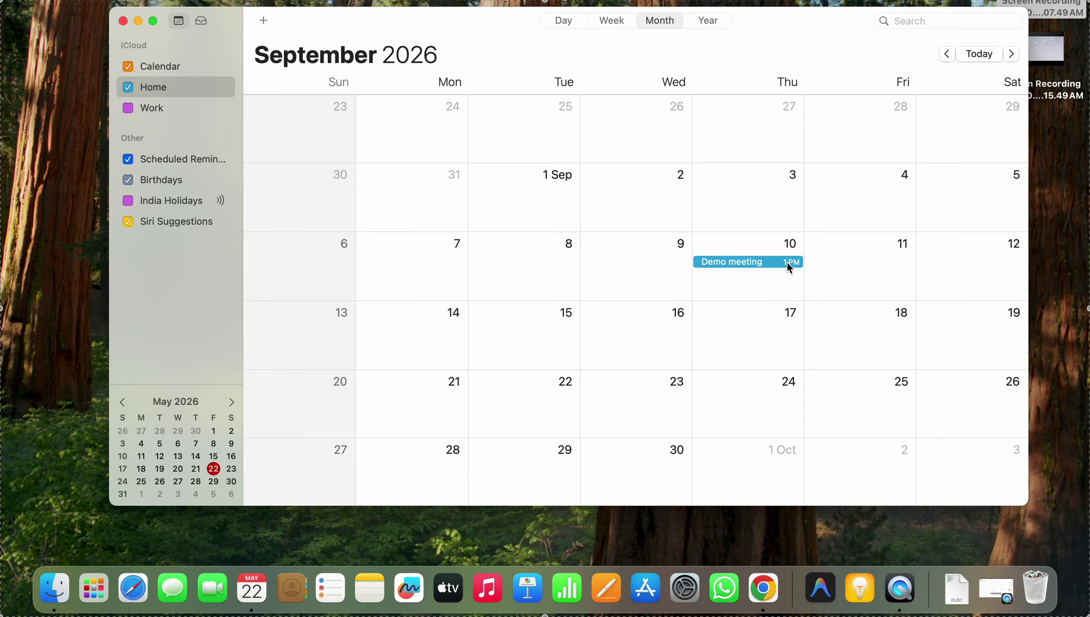
double_click(759, 262)
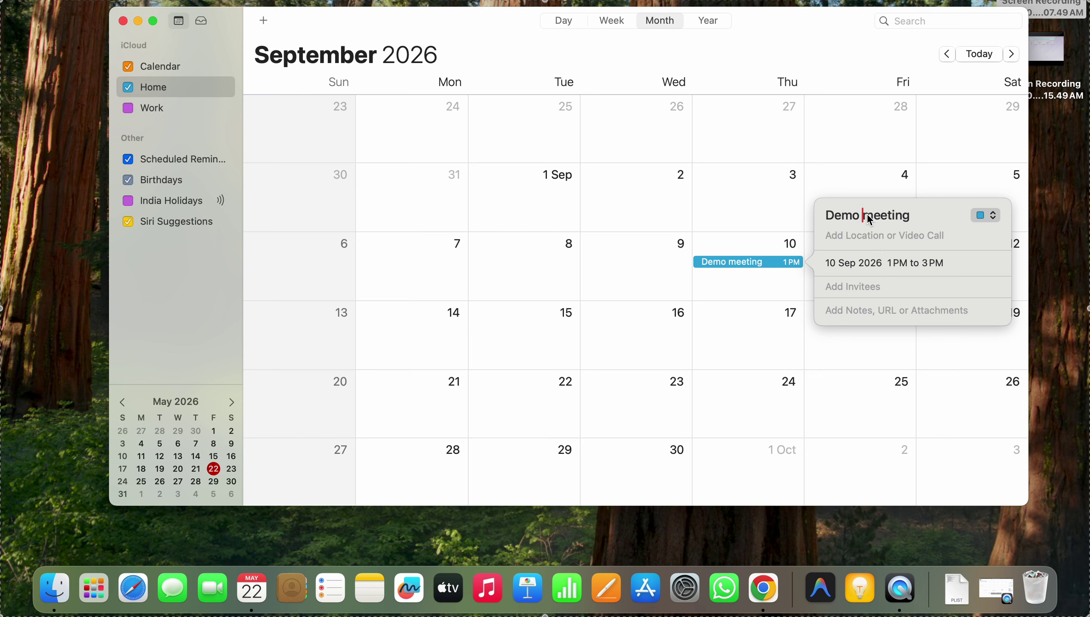
click(917, 214)
text(with my client)
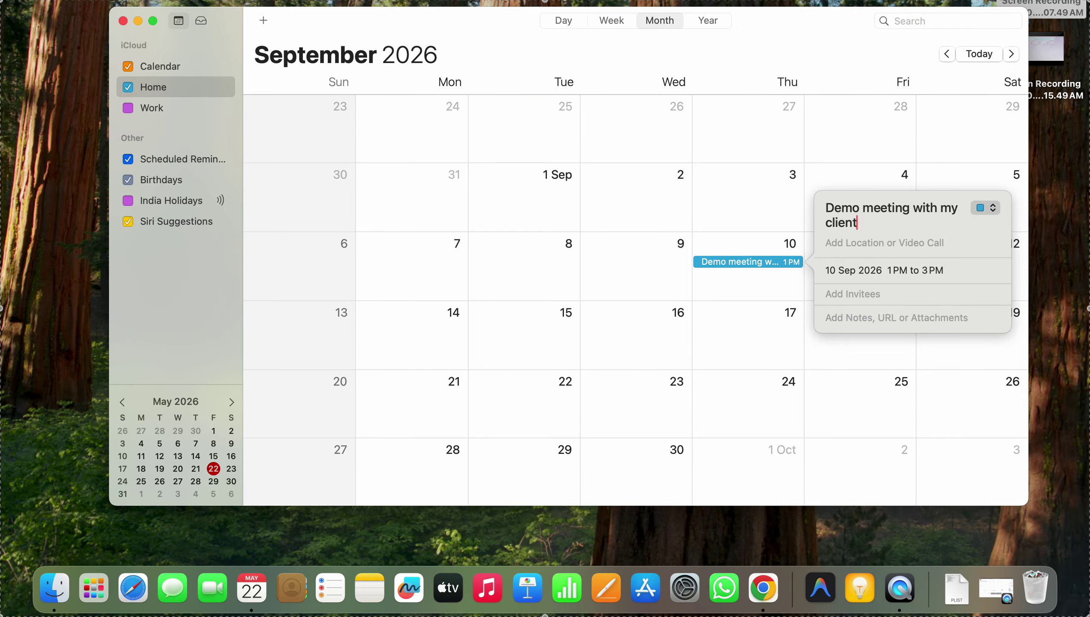
click(747, 201)
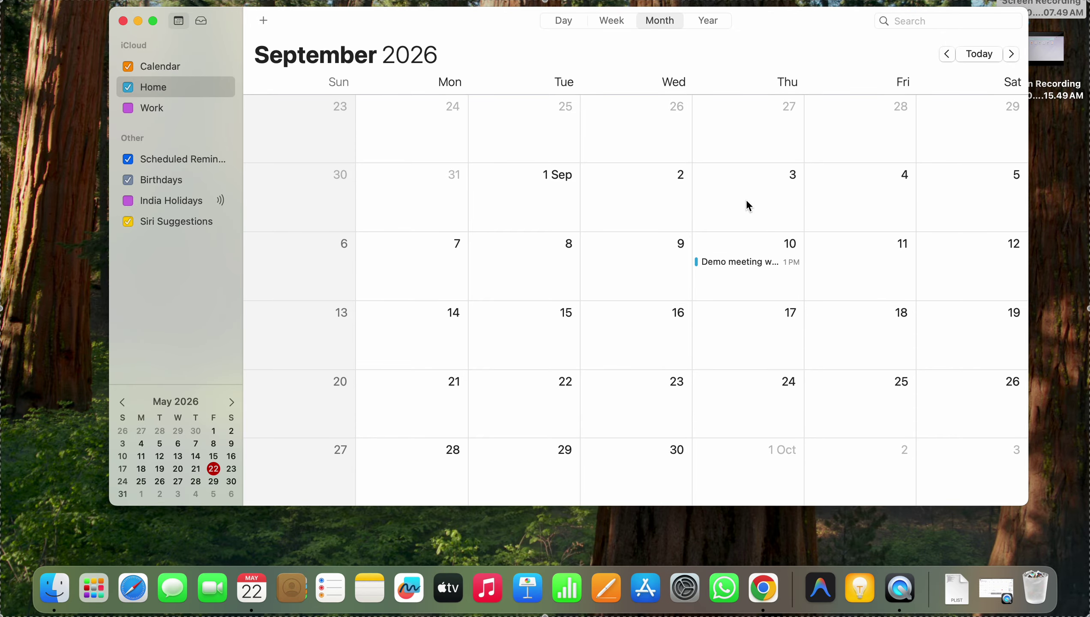
key(ctrl+Right)
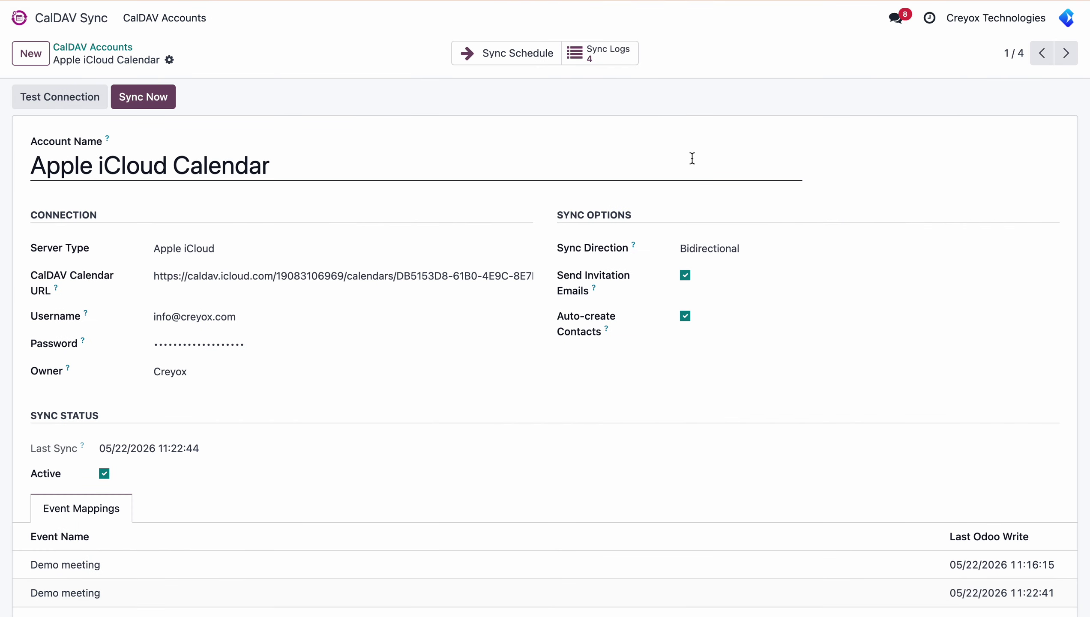
Sync the iCloud account again (5 pushed, 1 pulled, 0 deleted), then go home
click(152, 104)
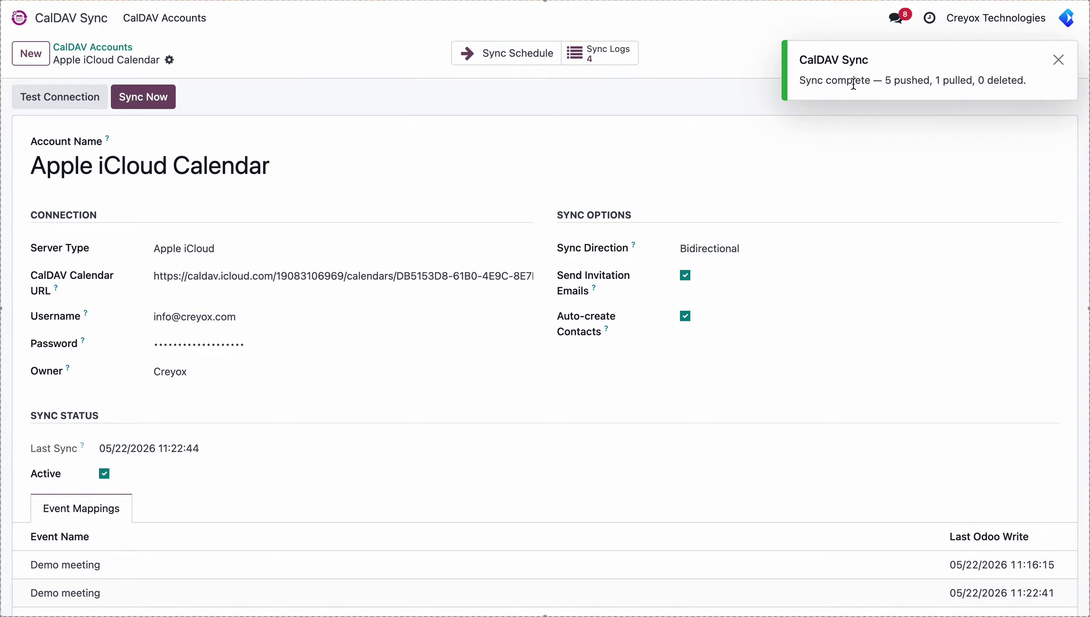
click(40, 21)
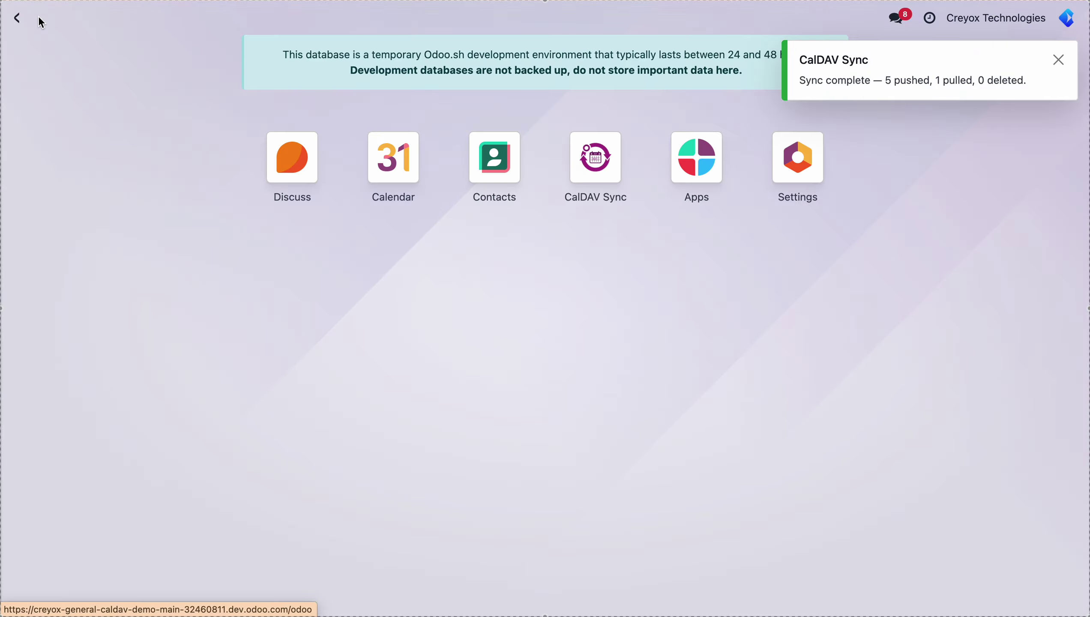
Open the 'Demo meeting with my client' form from Odoo Calendar's September 2026 view
click(372, 175)
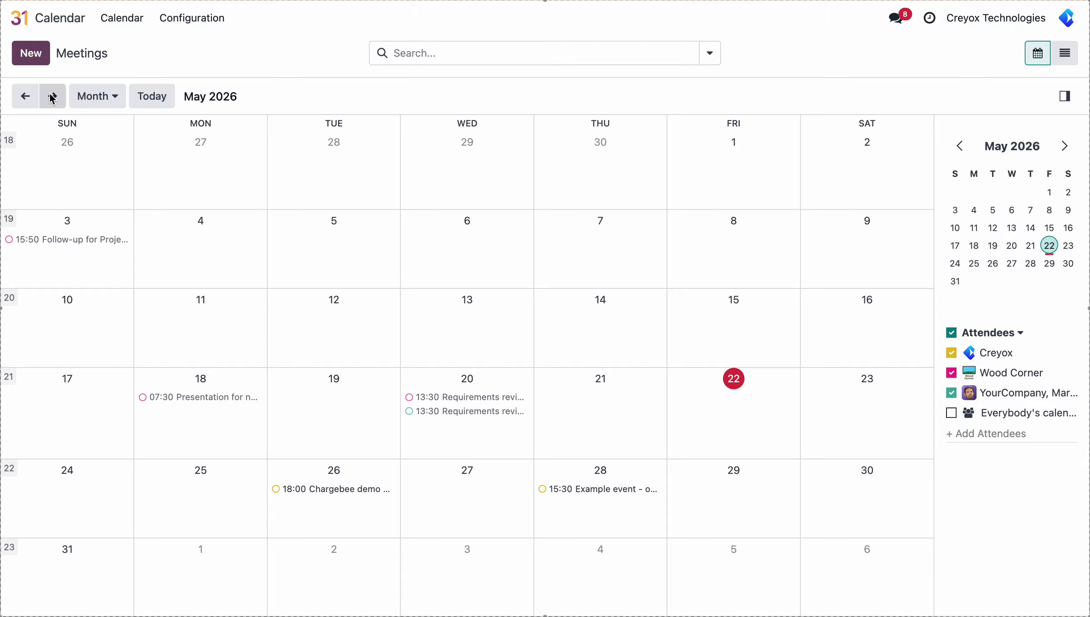
click(52, 96)
click(52, 97)
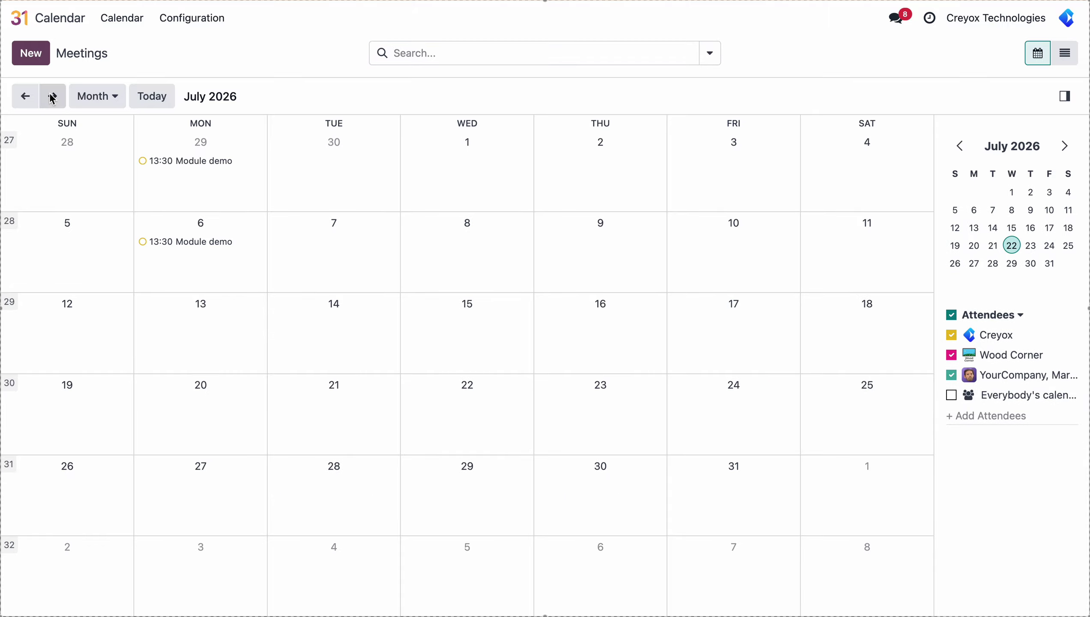
click(52, 97)
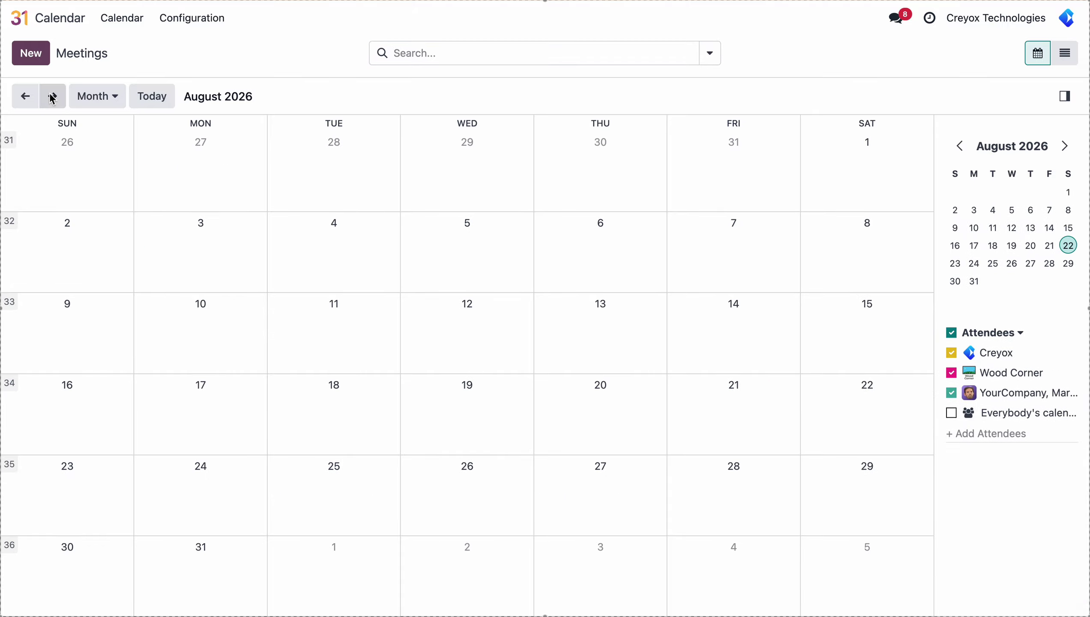
click(52, 97)
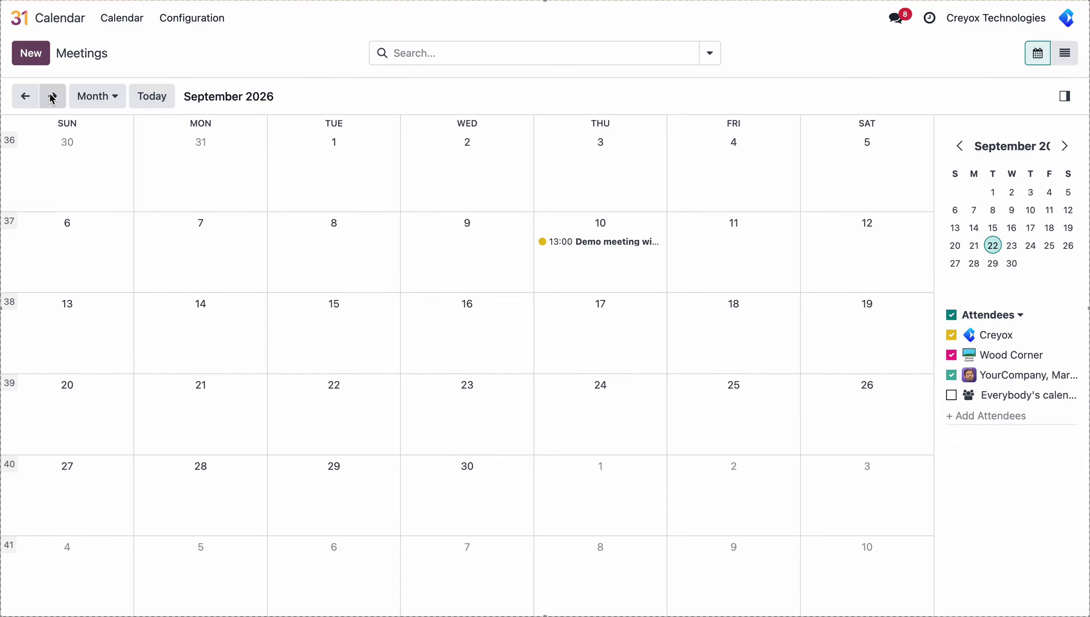
click(580, 246)
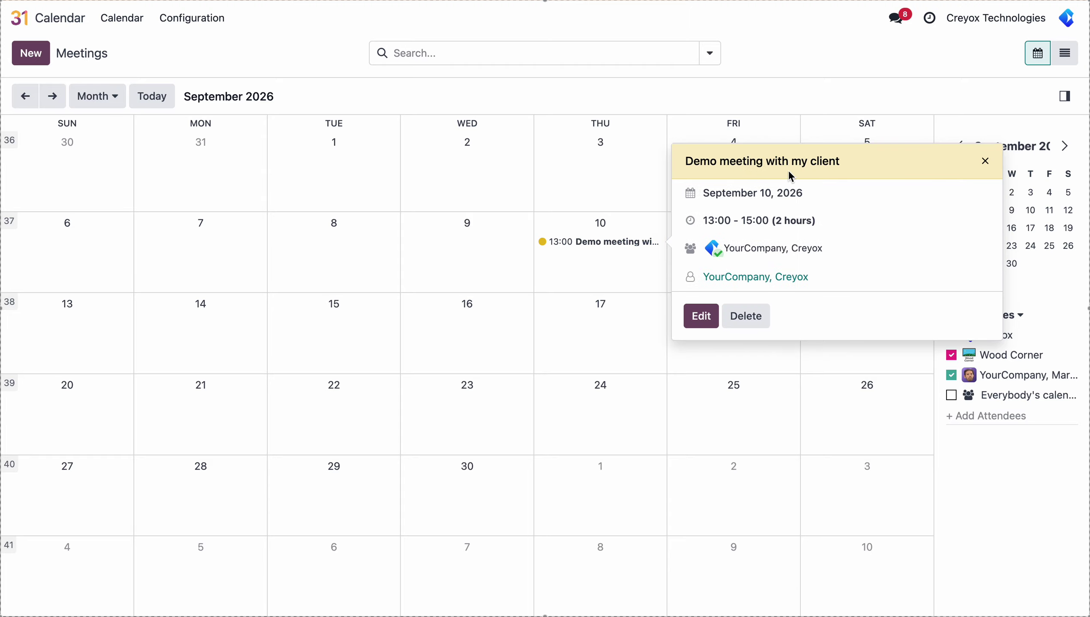
click(693, 317)
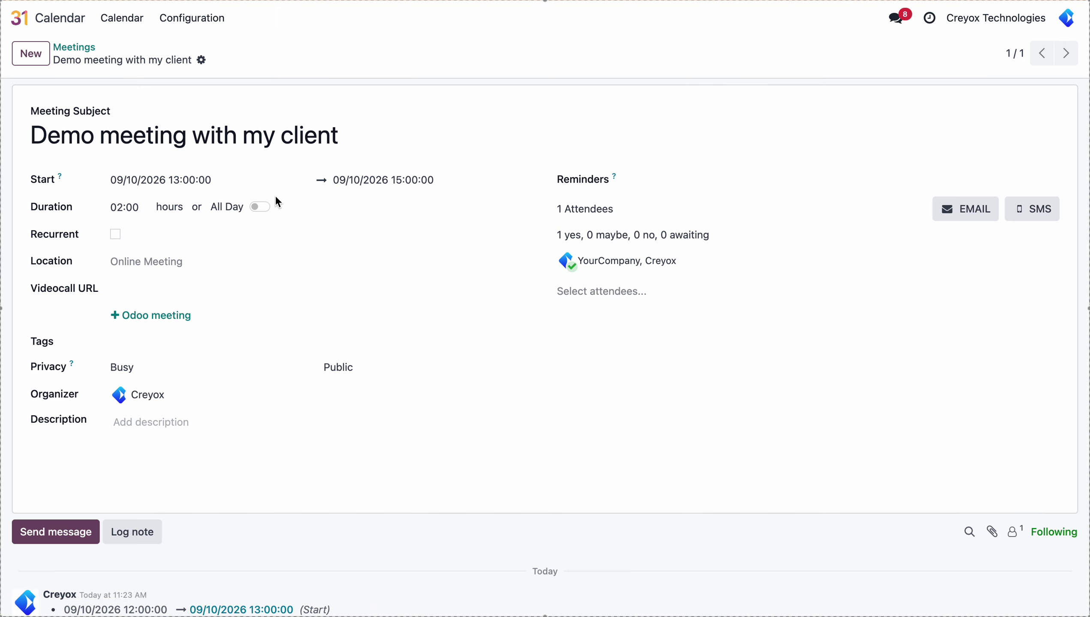
Make the meeting recur weekly on Thursdays for 2 repetitions and save it
click(116, 235)
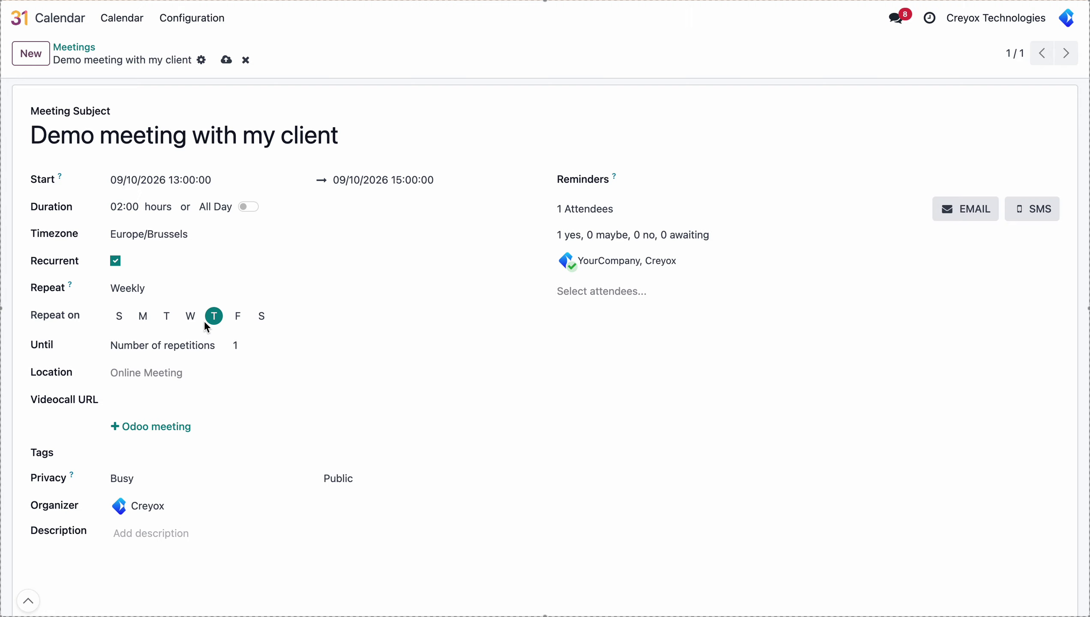
double_click(247, 344)
key(BackSpace)
text(2)
click(226, 61)
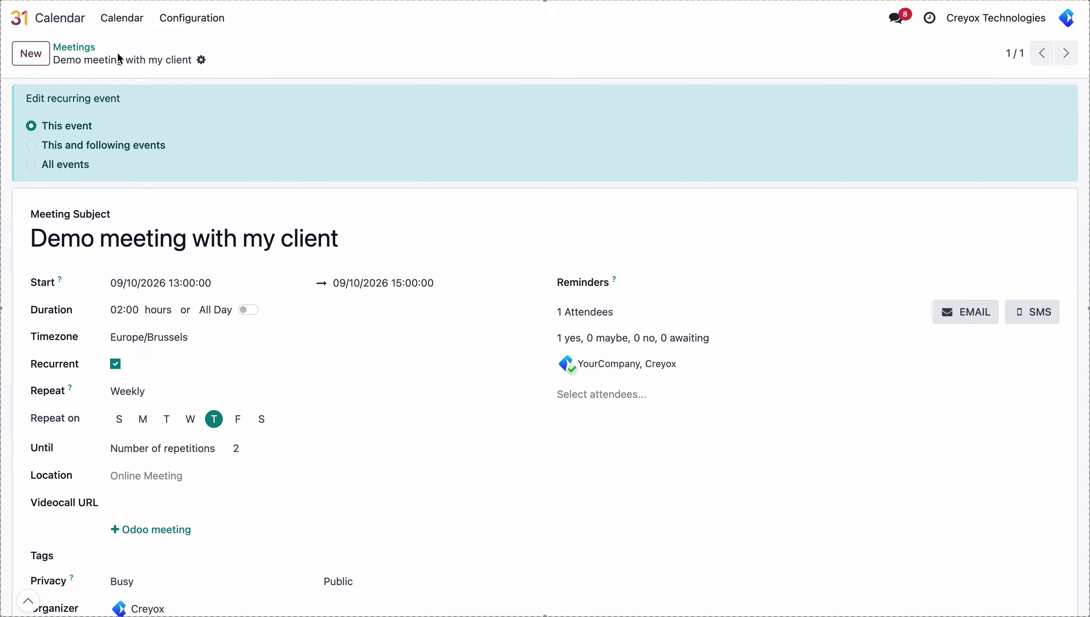
click(90, 55)
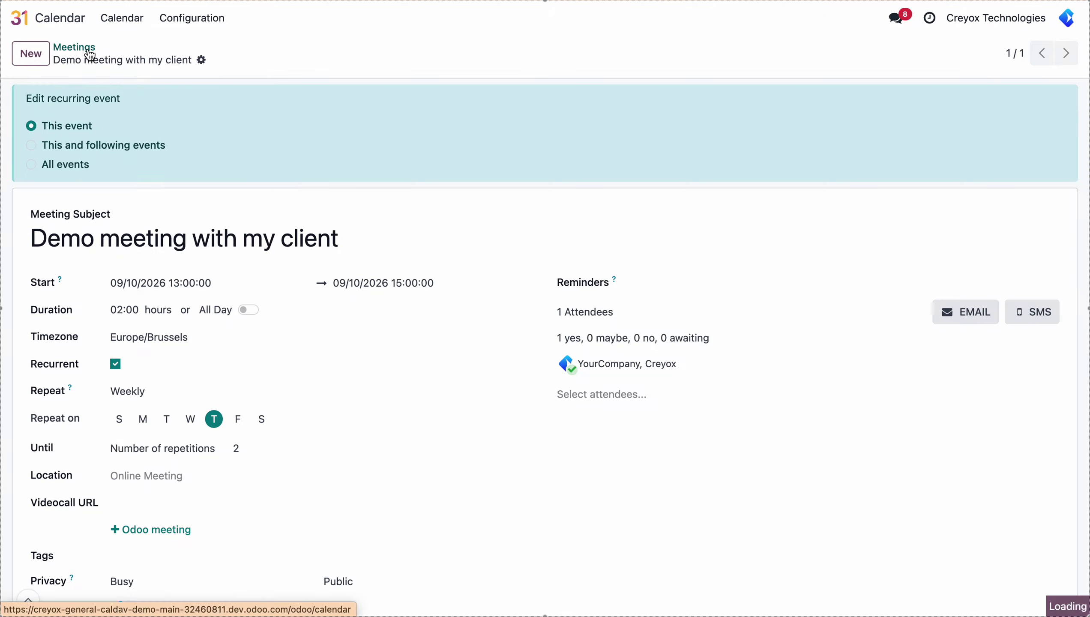
click(57, 26)
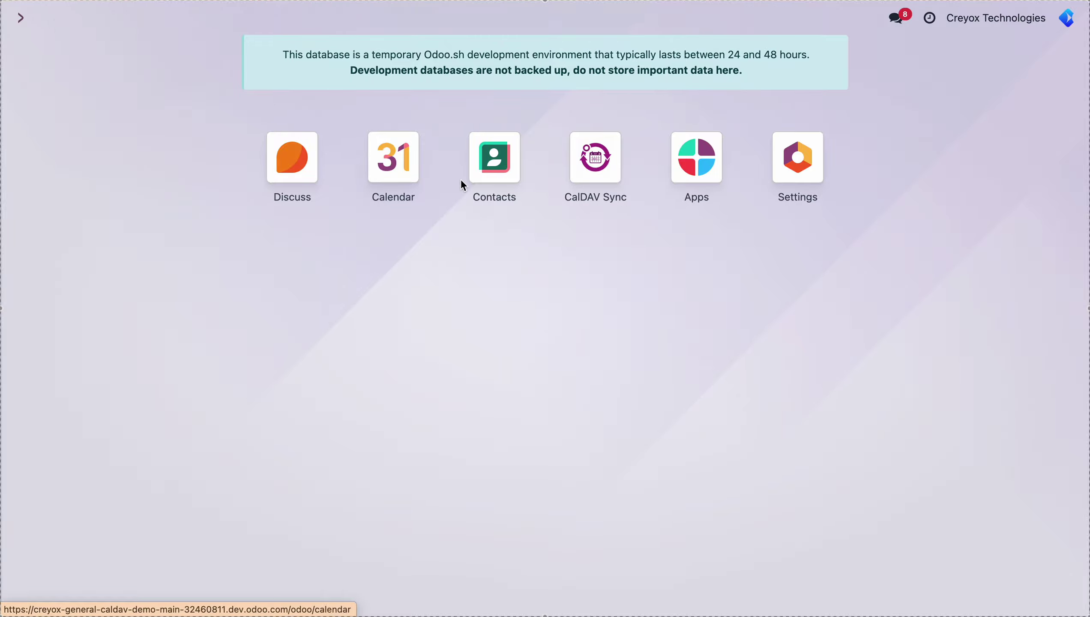
Sync the Apple iCloud Calendar account from CalDAV Accounts, pushing 1 event
click(586, 173)
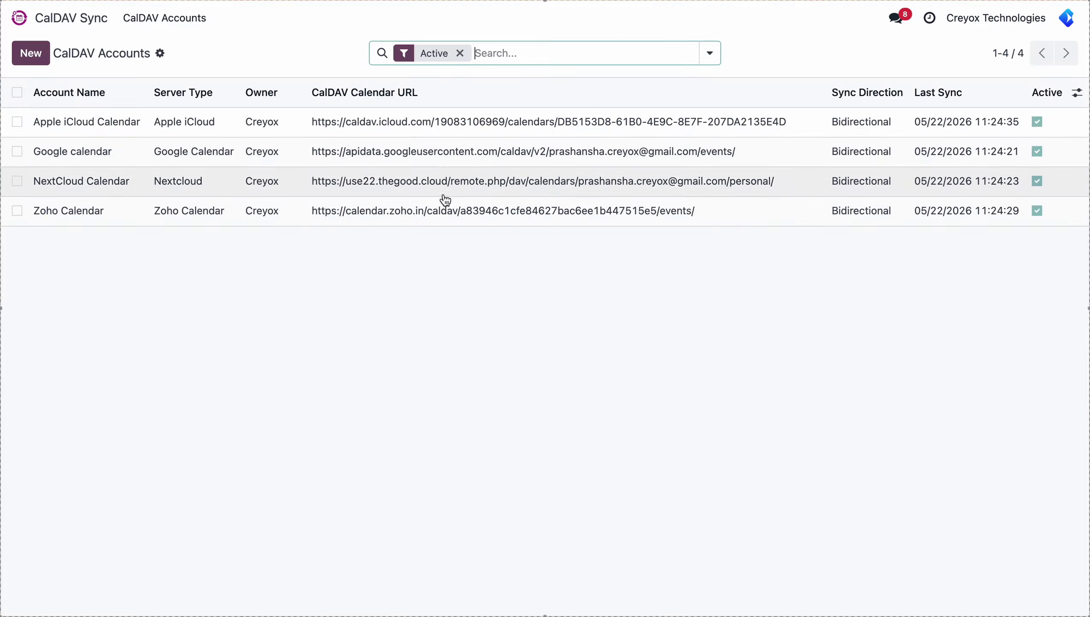
click(414, 123)
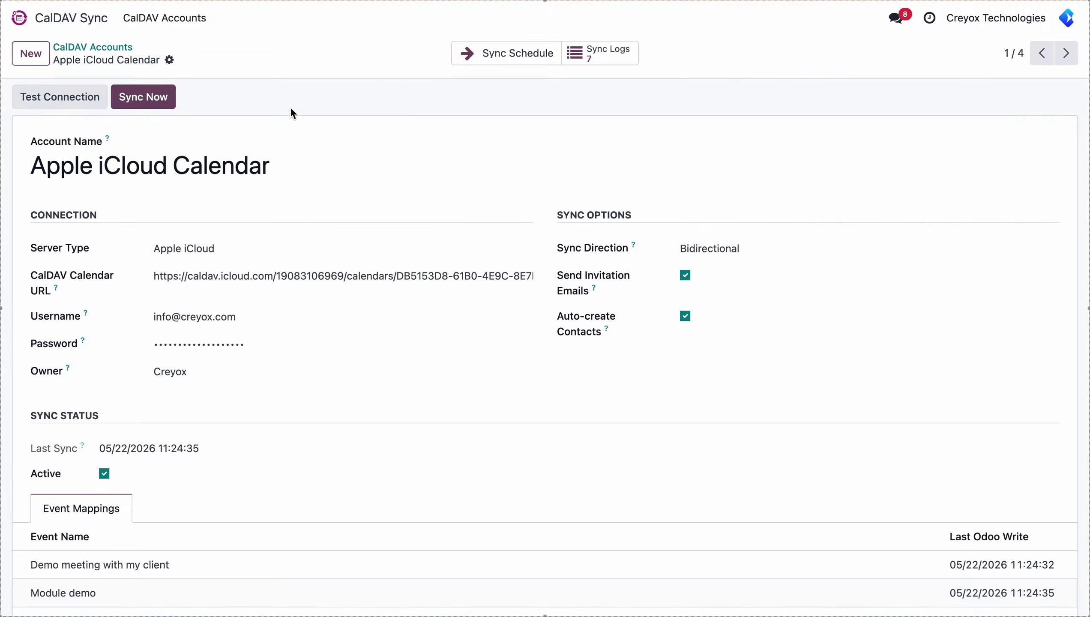
click(157, 98)
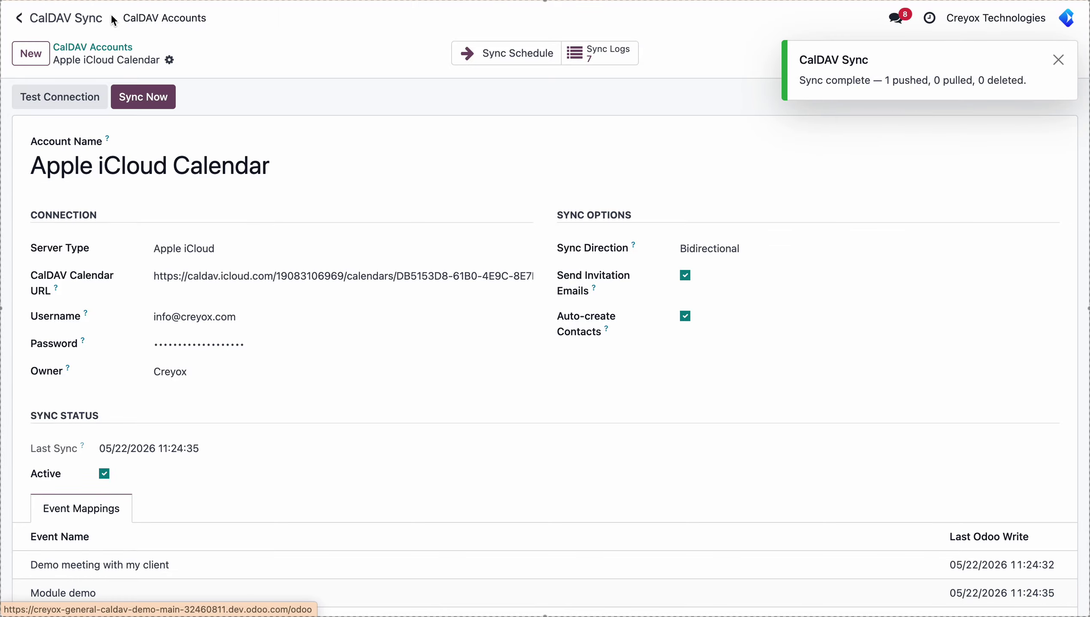
In Apple Calendar, add the client's suggested e-mail as an invitee to the 10 Sep meeting
key(ctrl+Left)
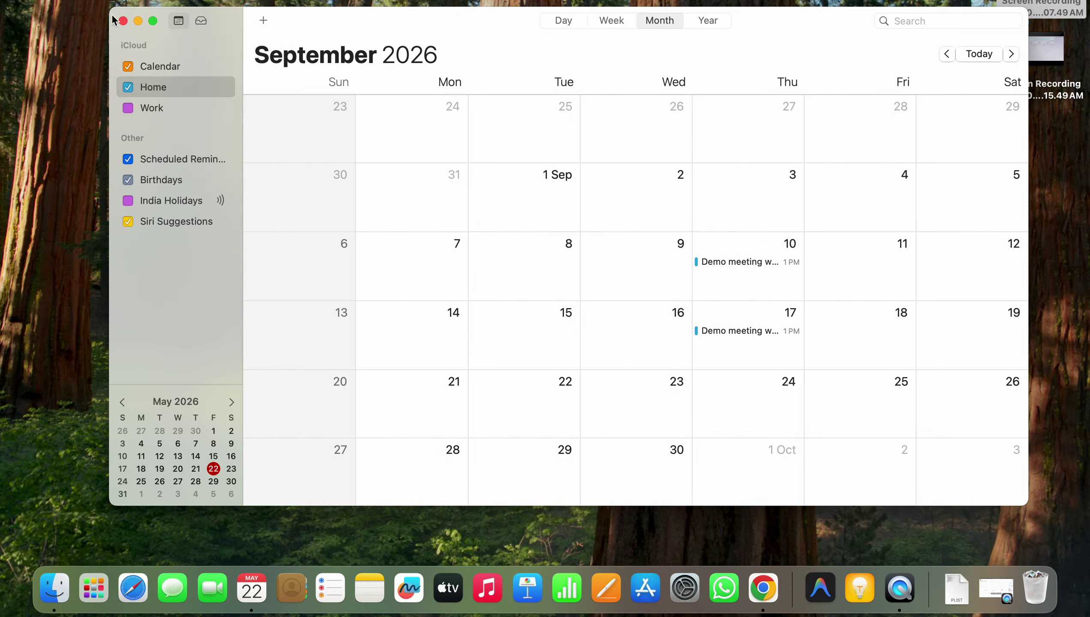
scroll(715, 296, down, 3)
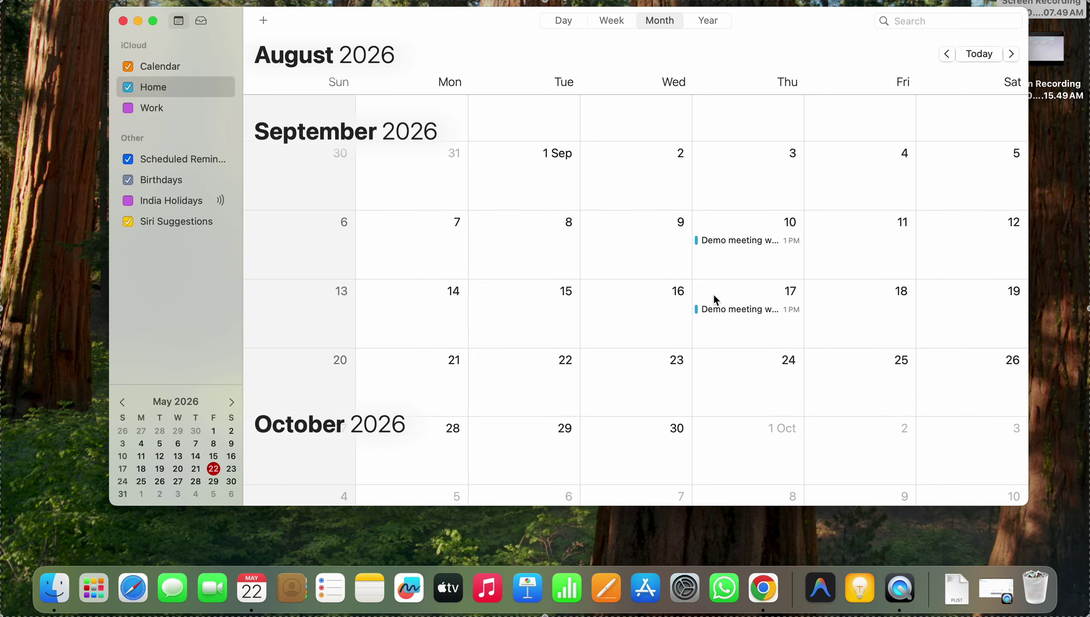
scroll(713, 296, up, 3)
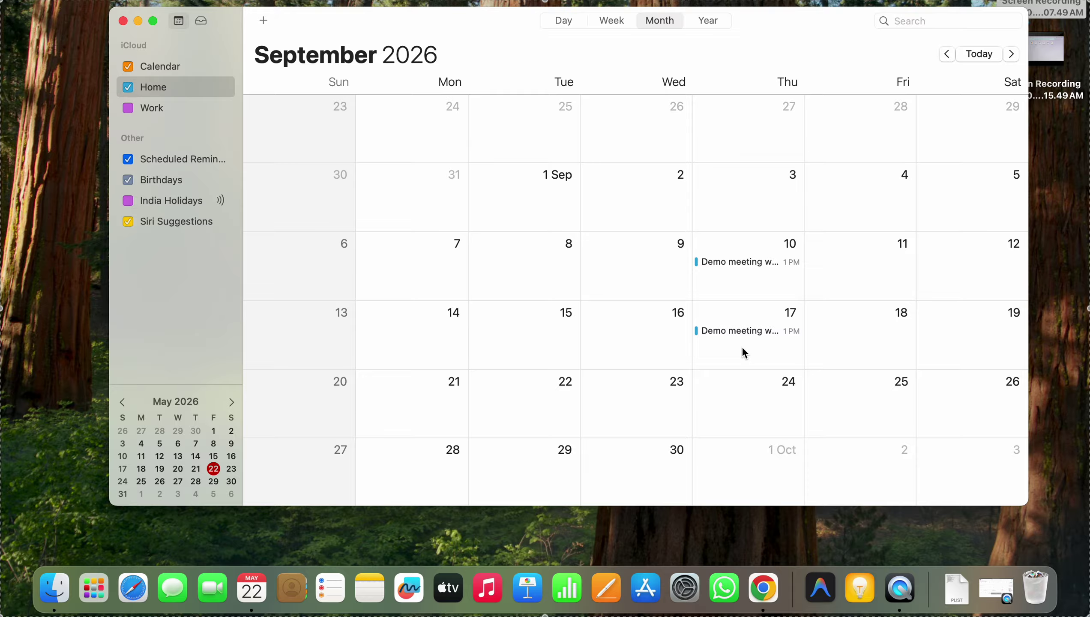
double_click(744, 256)
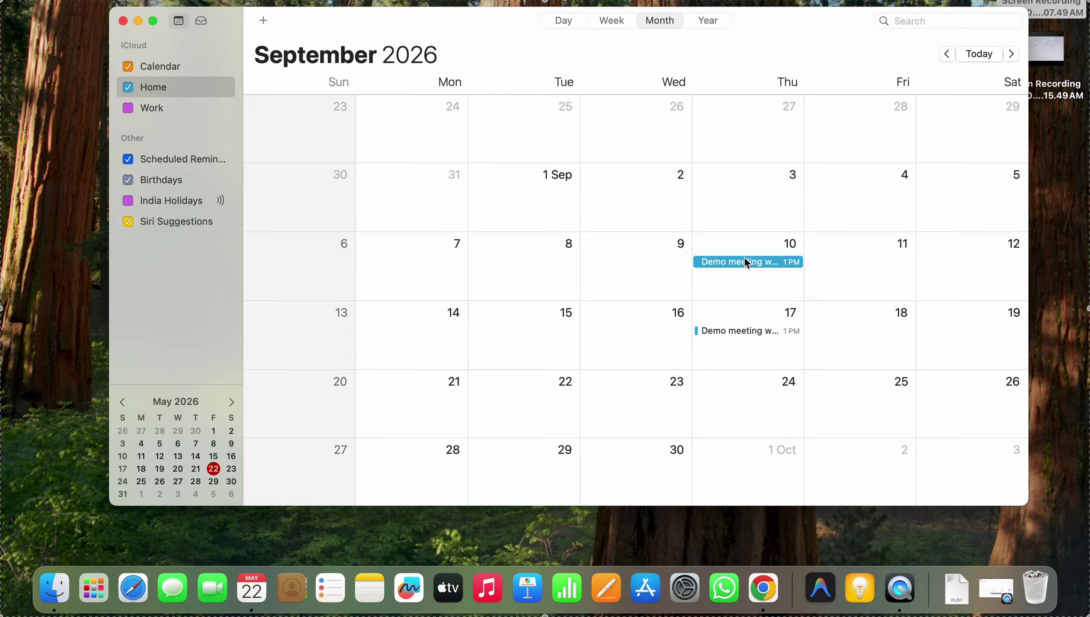
click(839, 299)
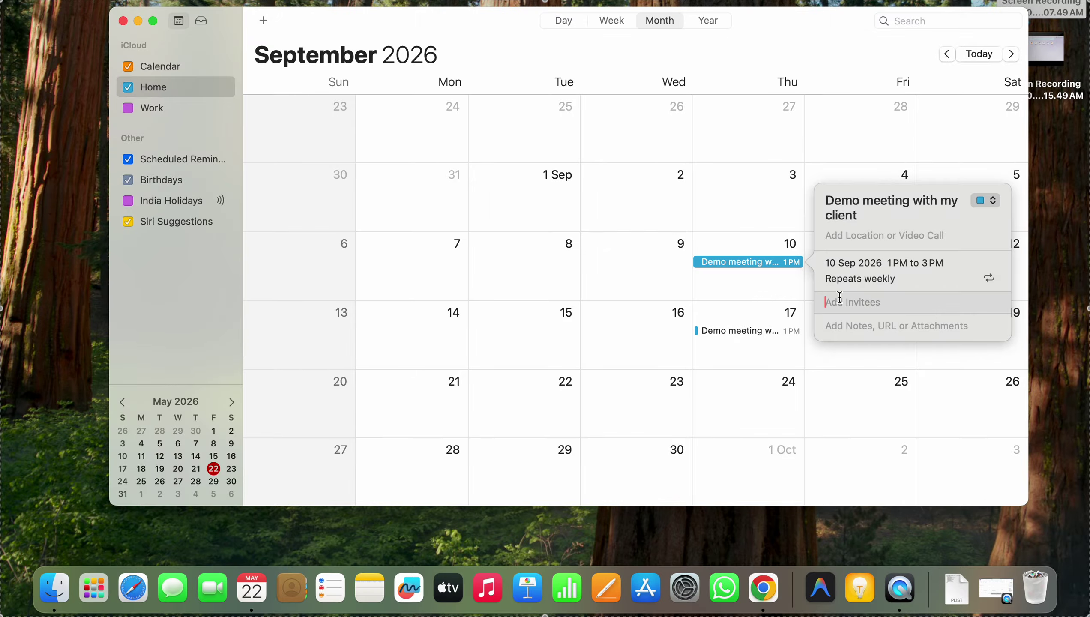
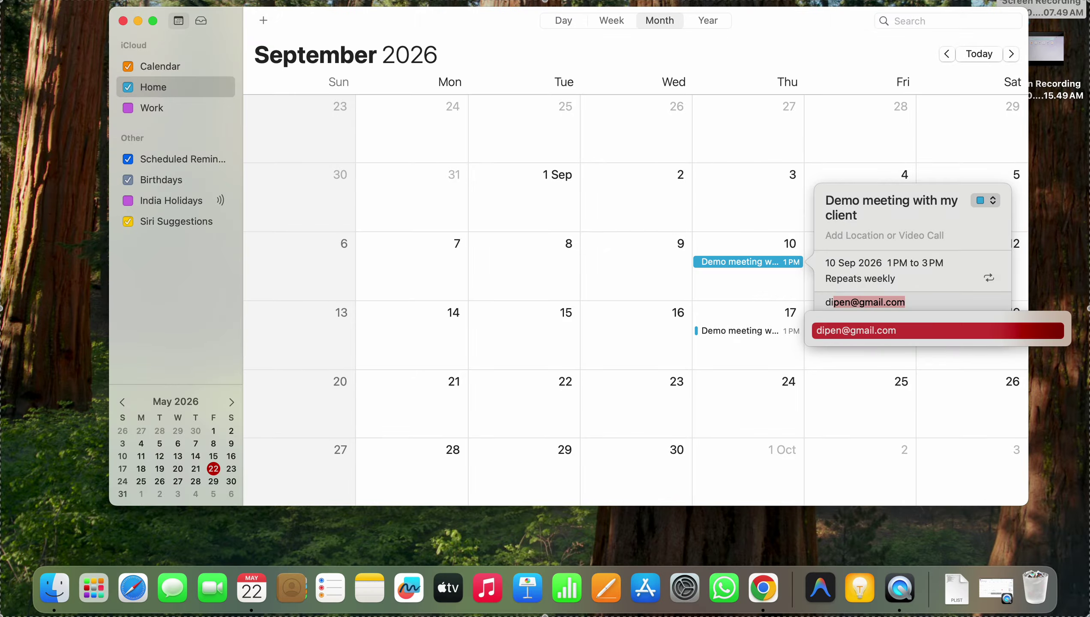
click(853, 331)
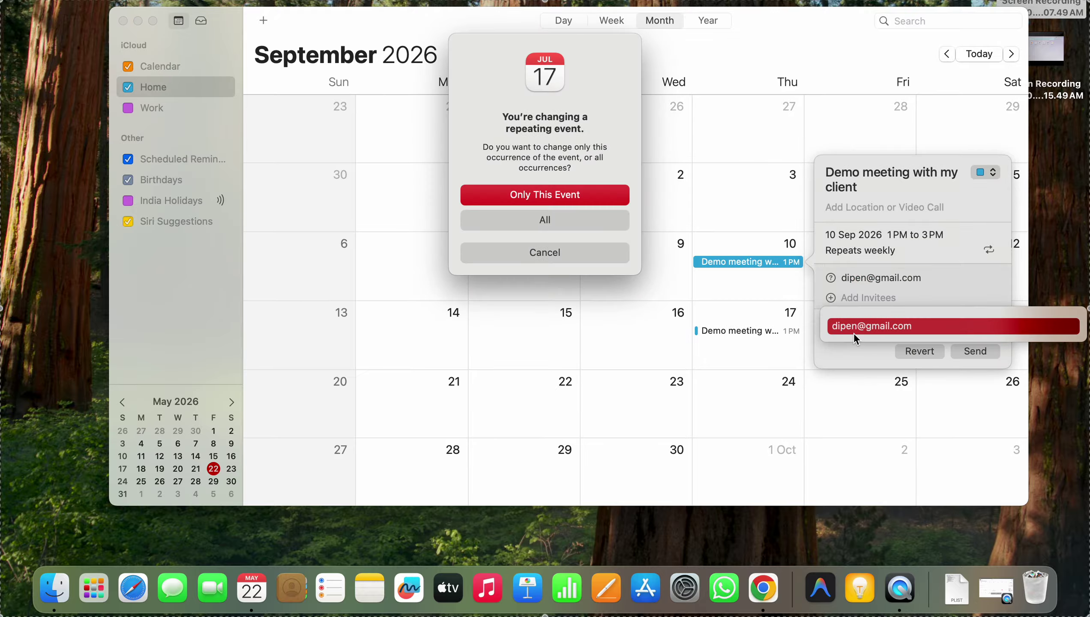
Apply the invitee to Only This Event and send the invitation
click(547, 195)
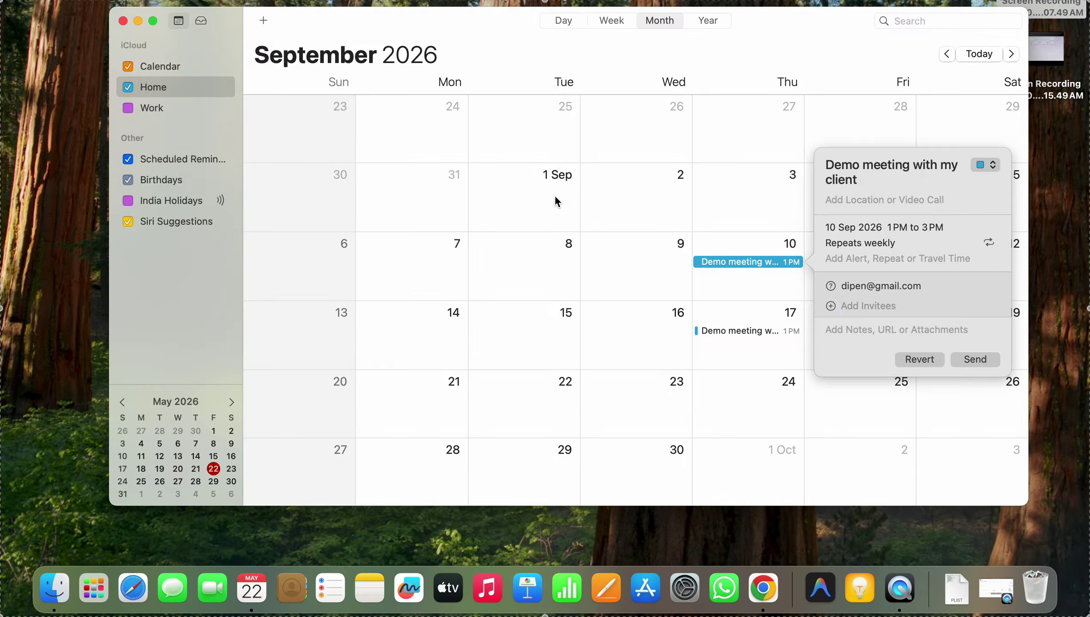
click(711, 292)
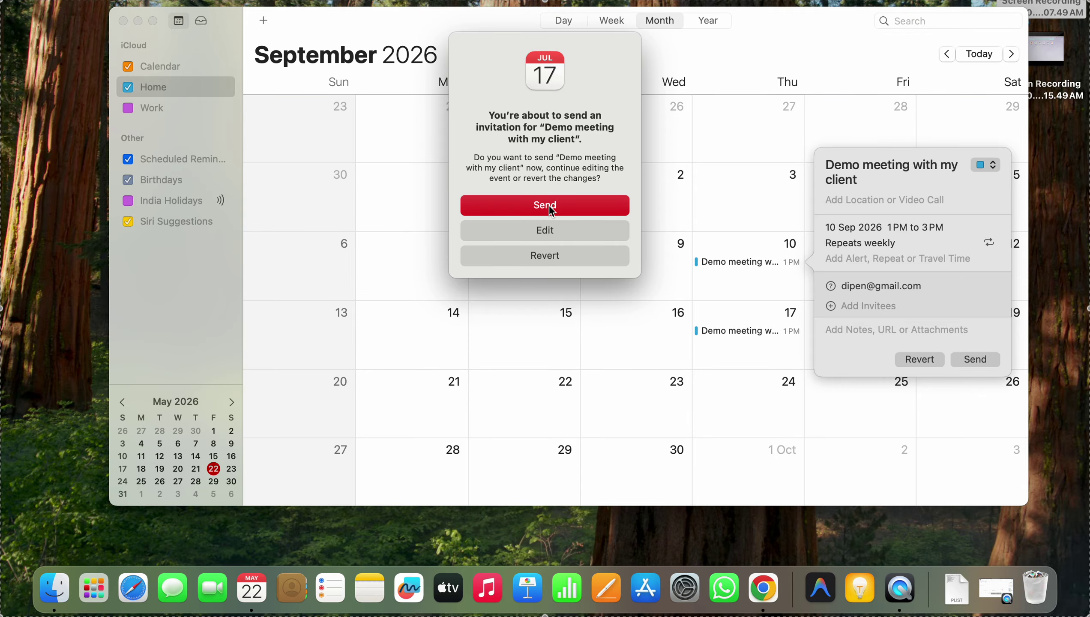
click(549, 206)
Reopen the 10 Sep meeting to confirm the client is listed as invitee
click(758, 266)
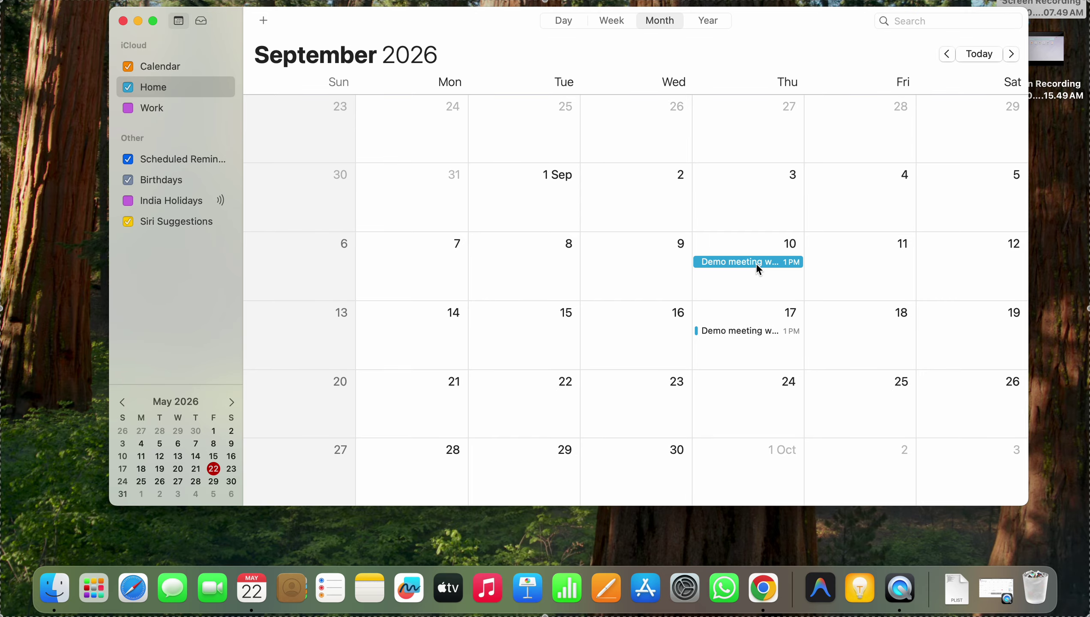
double_click(757, 266)
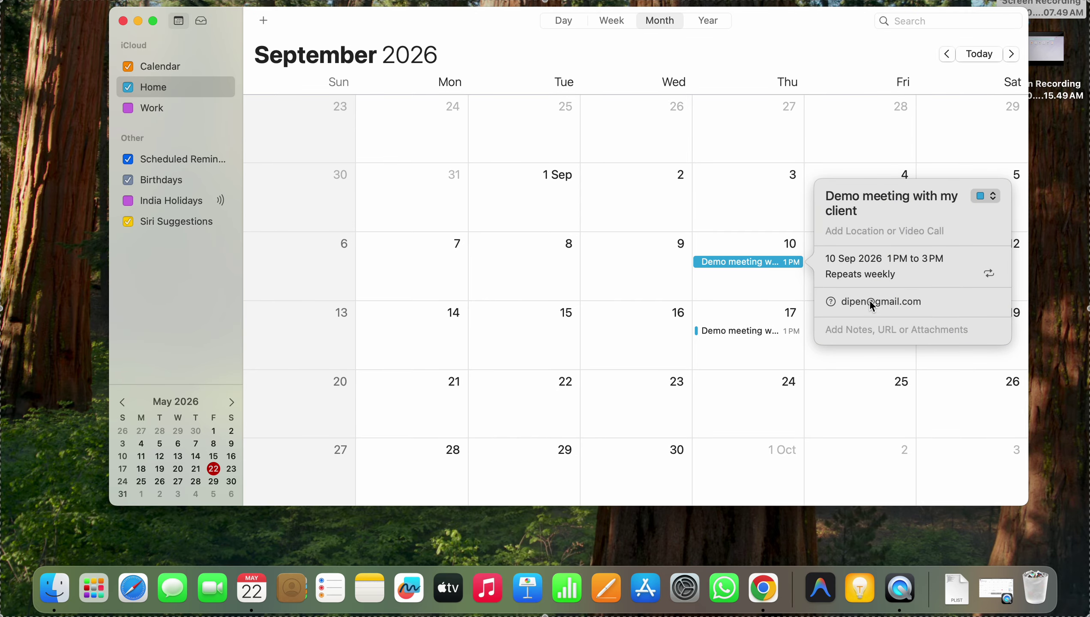
click(740, 288)
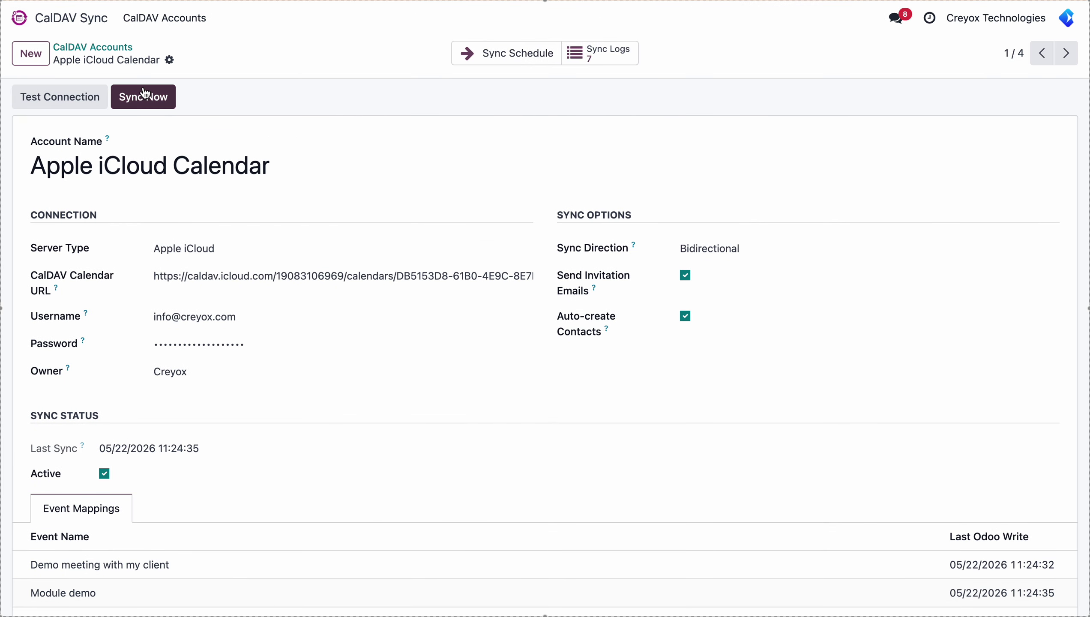
Sync Now in Odoo to pull the Apple Calendar invitee change
click(145, 93)
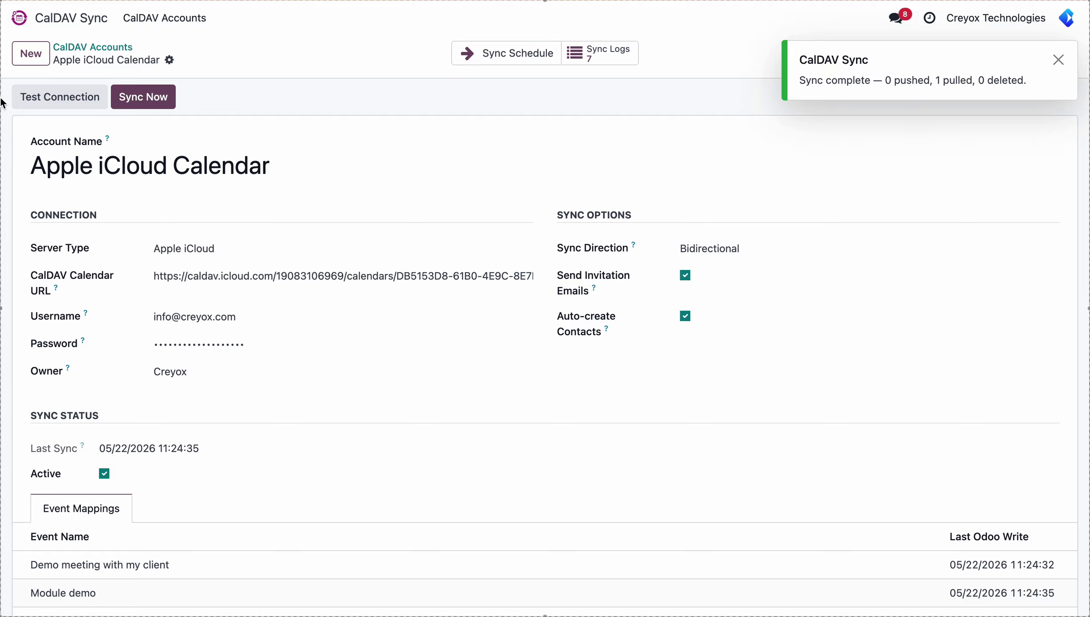
click(56, 19)
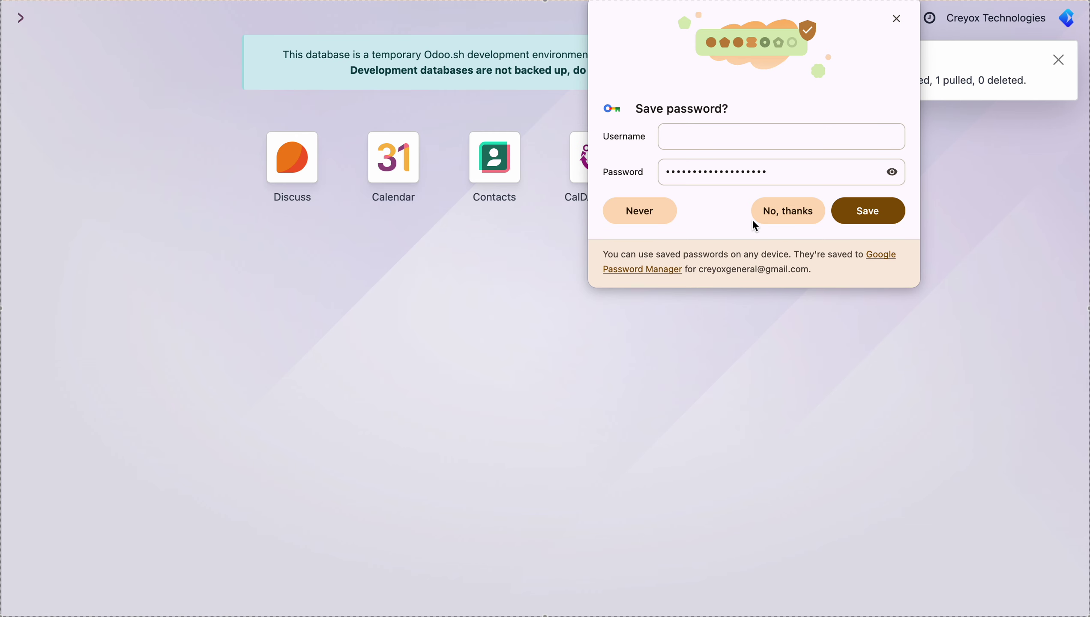
click(767, 218)
In Odoo Calendar, move to September 2026 and open the 10 Sep Demo meeting with my client
click(415, 138)
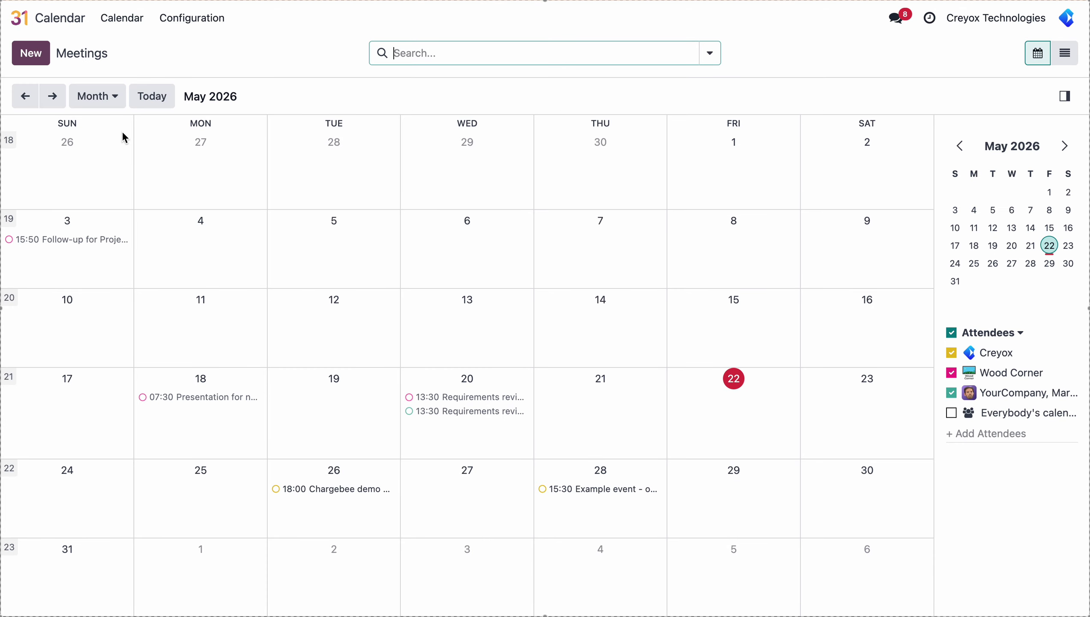
click(53, 98)
click(52, 96)
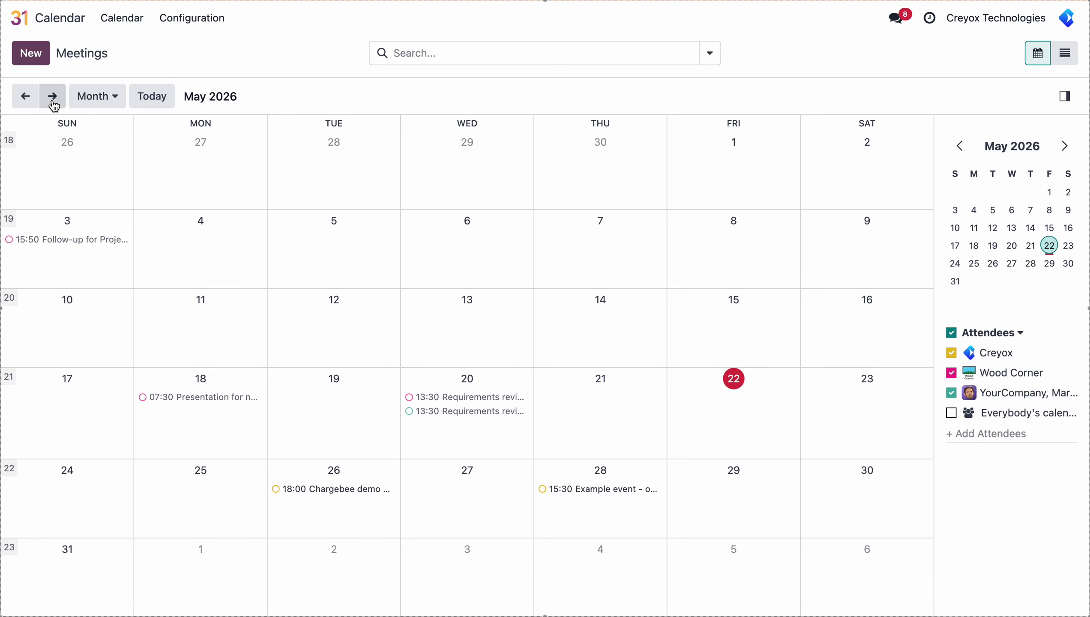
click(52, 96)
click(53, 96)
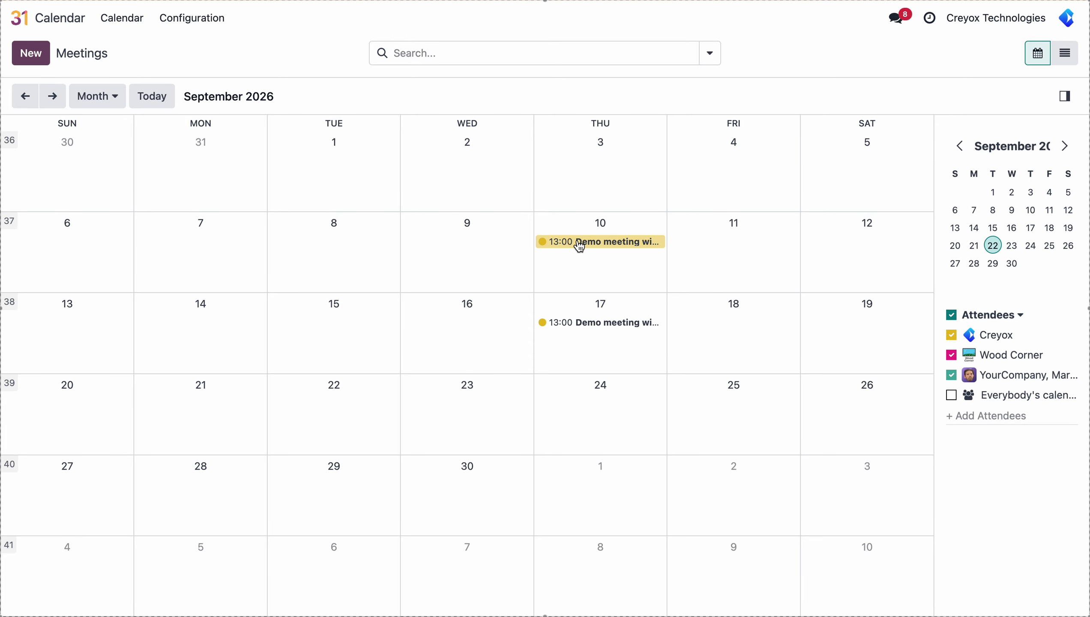
click(581, 246)
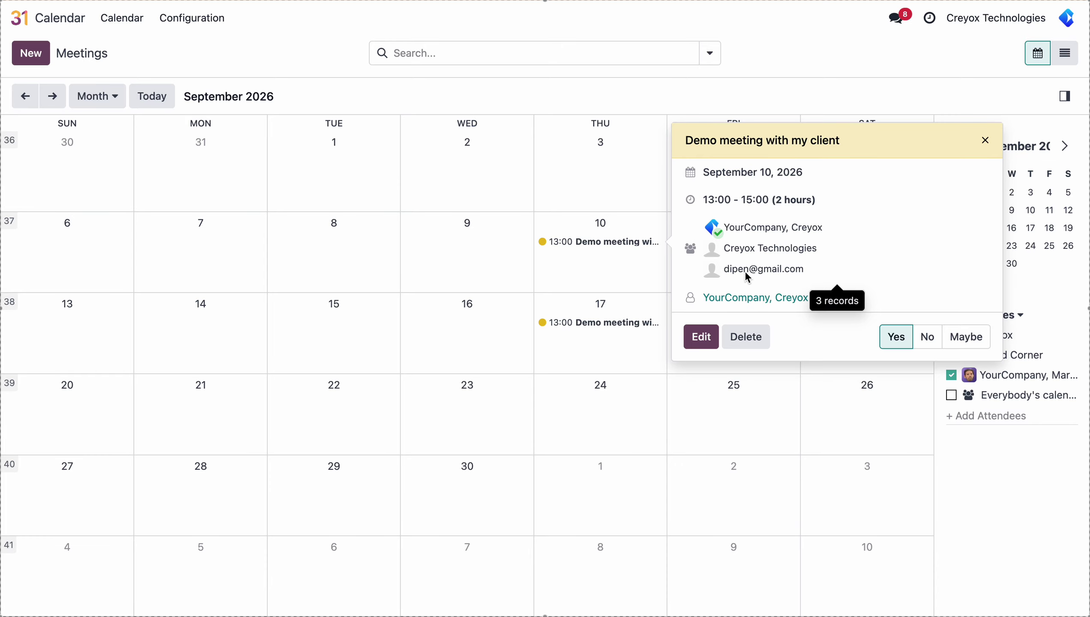
Search Odoo Contacts for the invitee's name, open the auto-created client contact, then return home
click(46, 17)
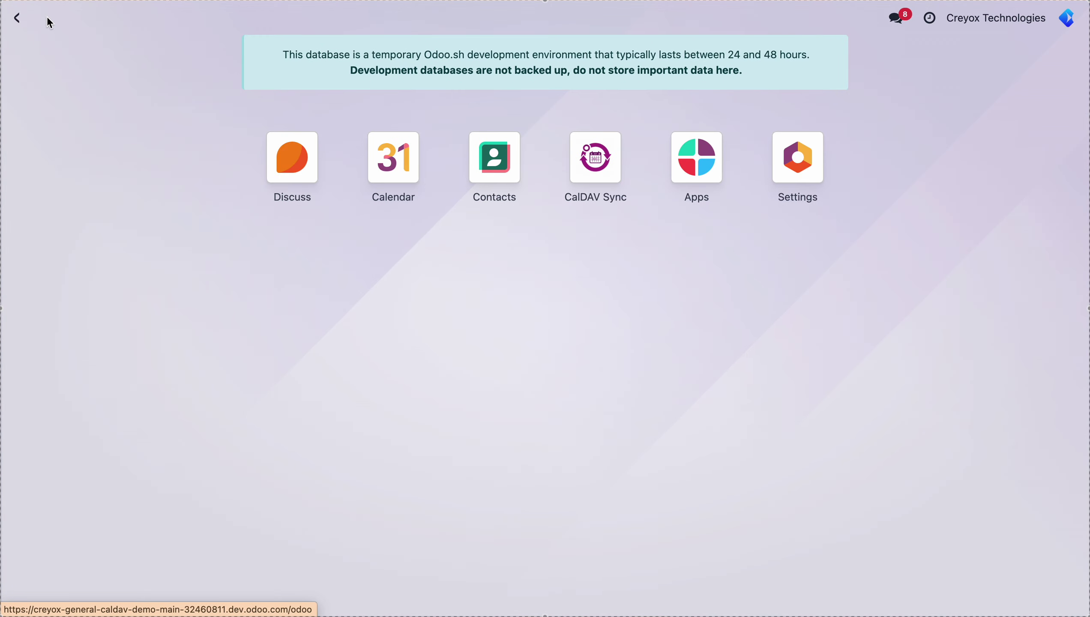
click(499, 162)
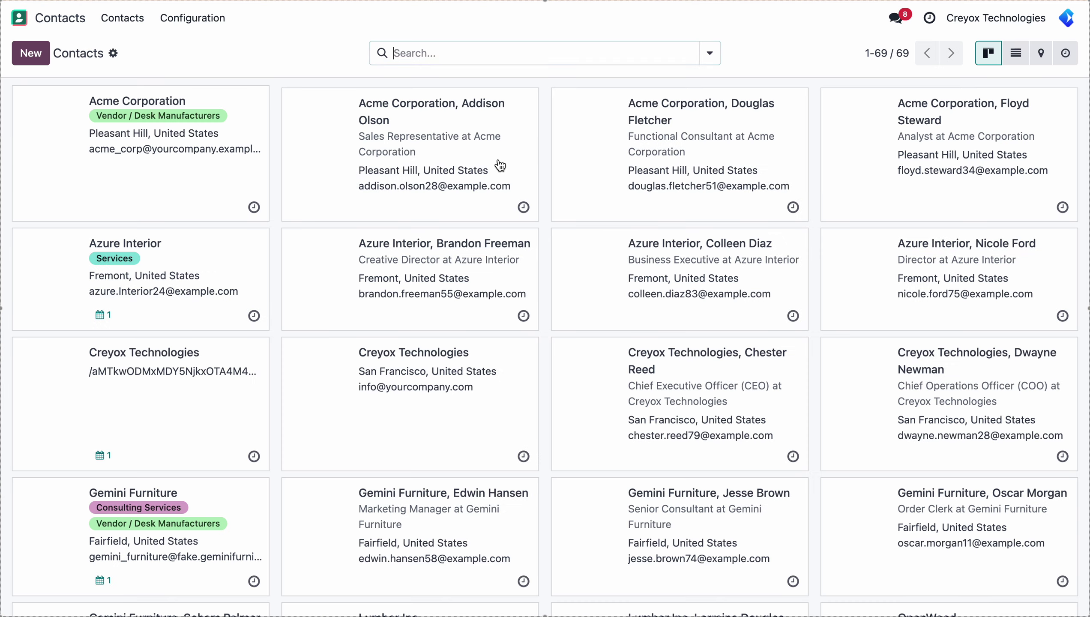
text(dipen)
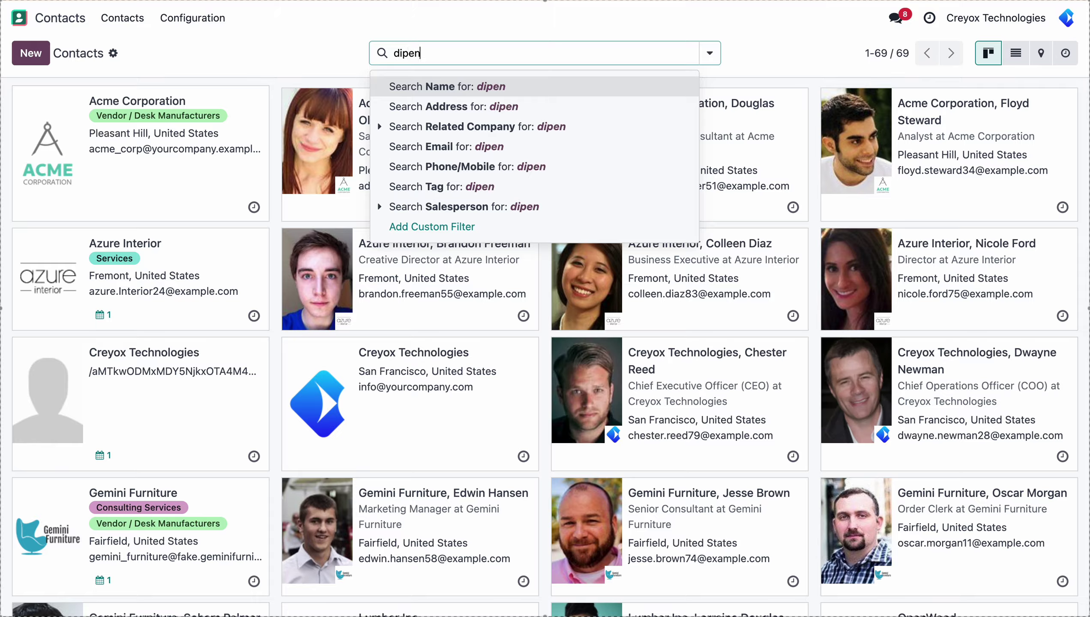
key(Return)
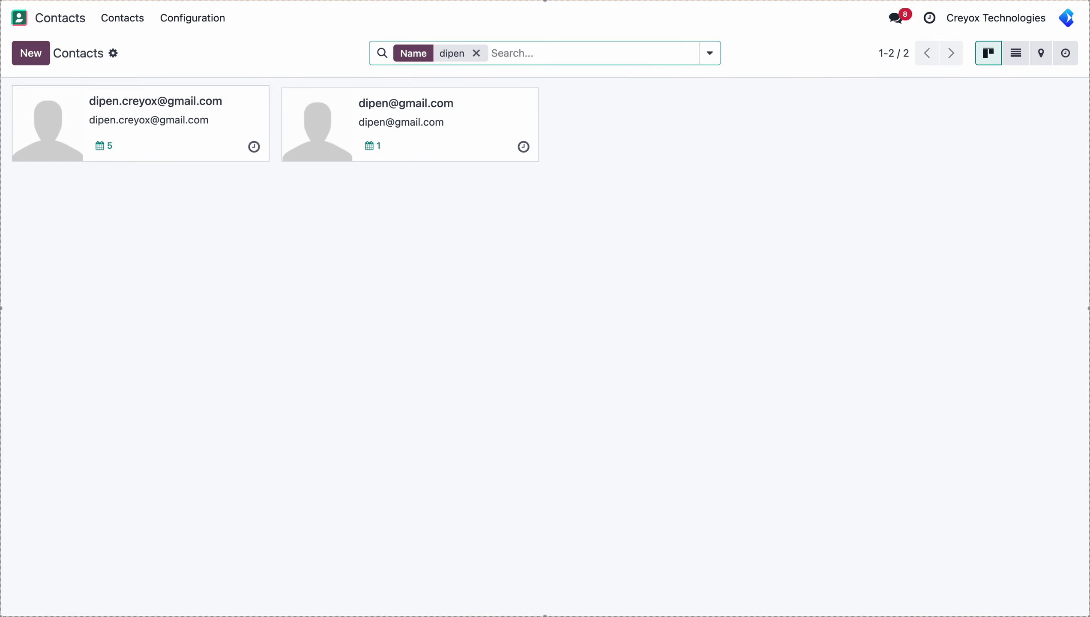
click(419, 136)
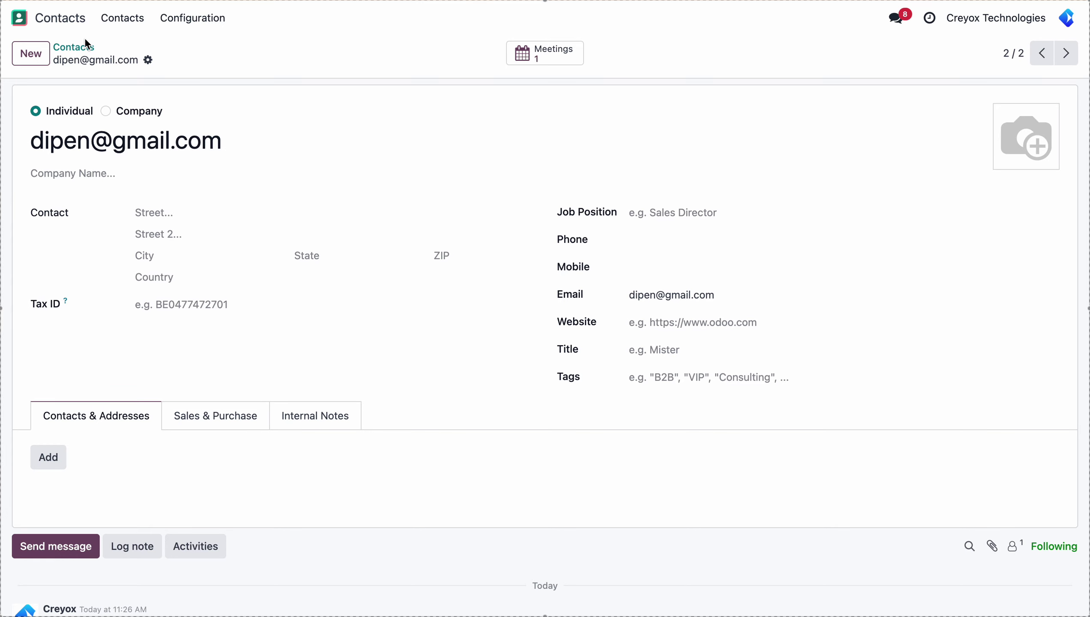
click(73, 22)
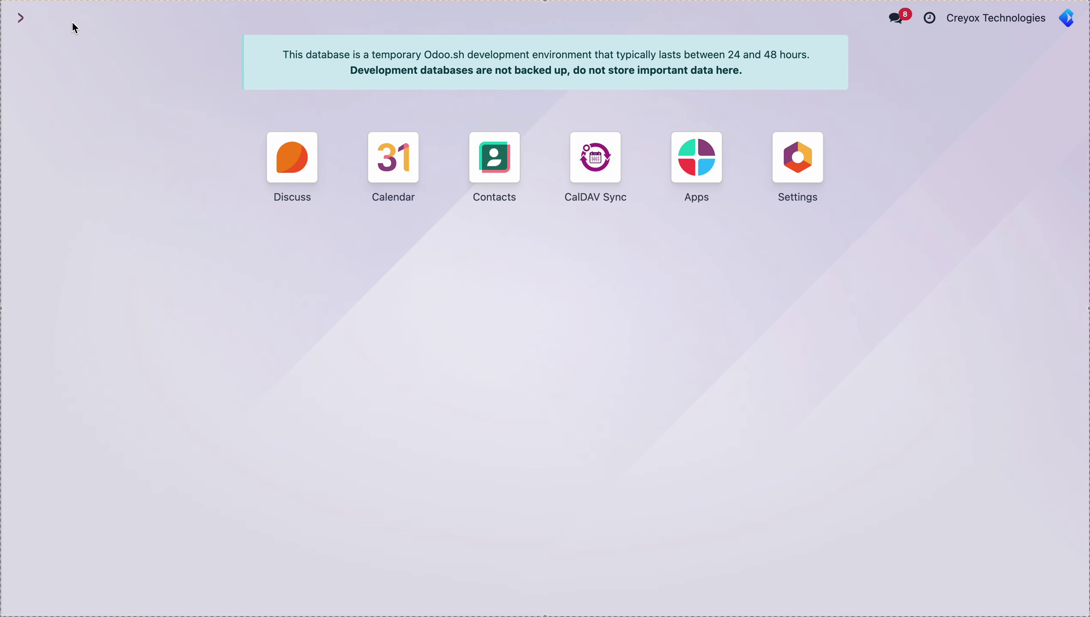